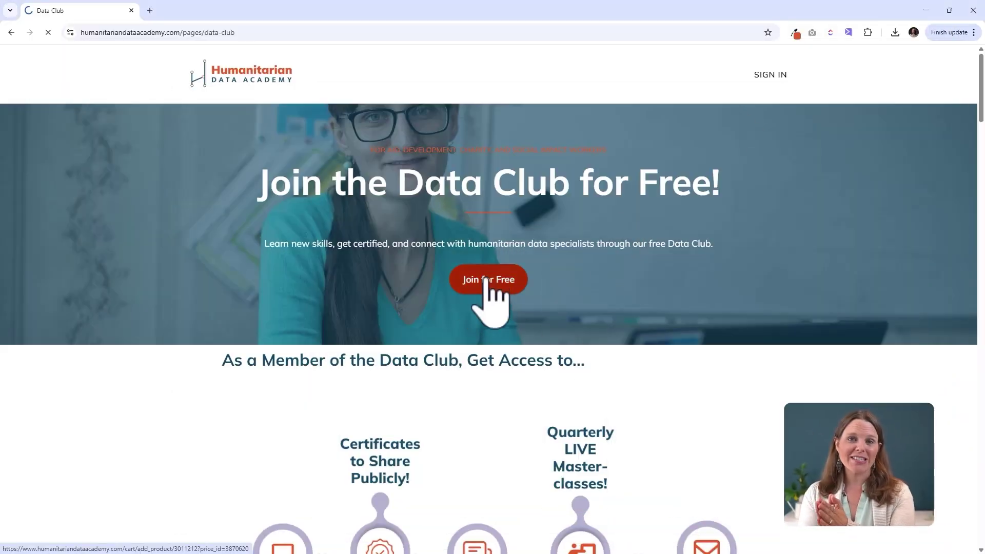
- Sign up for the free Data Club with an e-mail address and name, accepting the privacy policy
click(546, 273)
key(Tab)
text(Join)
key(Tab)
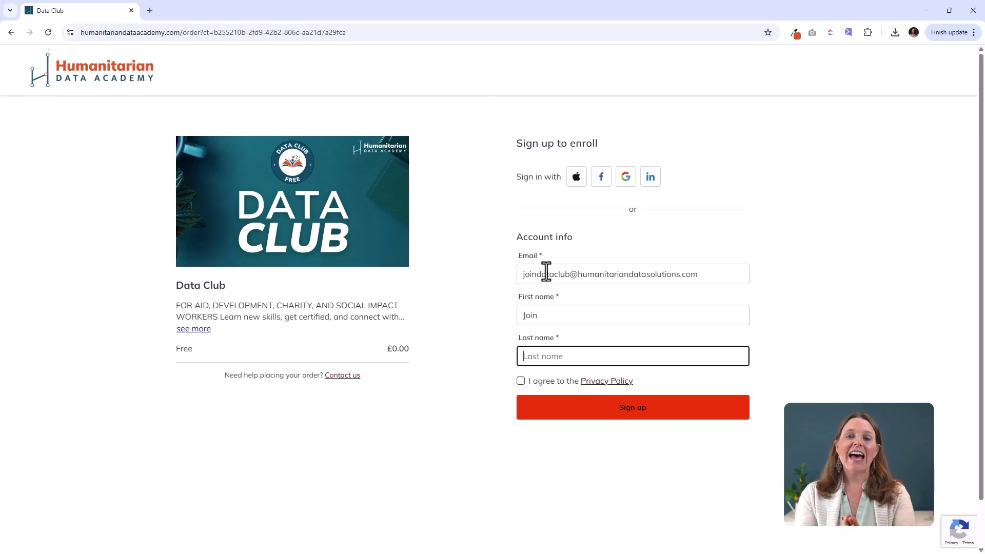
click(521, 381)
- Set the account password, United Kingdom as country of work, and the job and organisation details
click(627, 410)
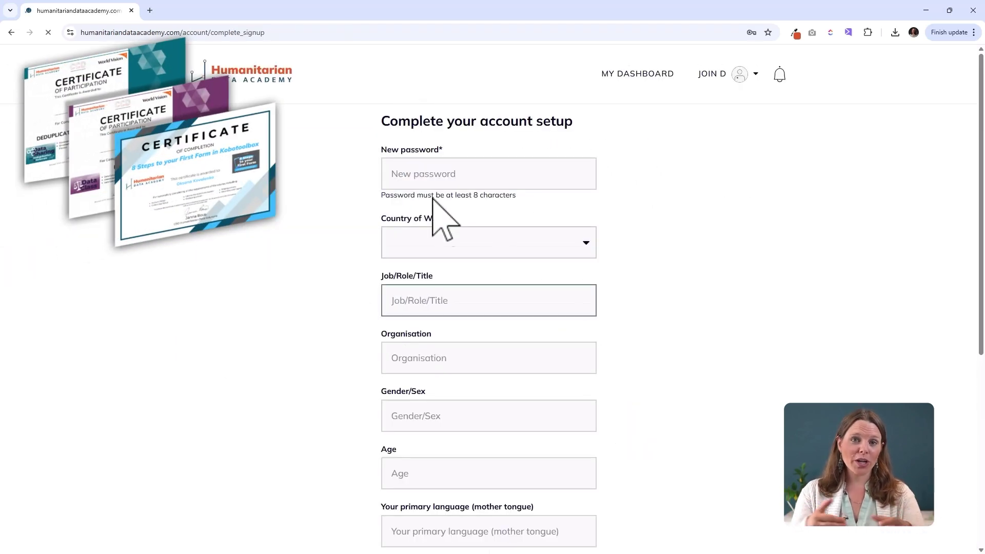
text(•••••••••)
click(455, 242)
click(505, 459)
click(442, 301)
text(Data Club)
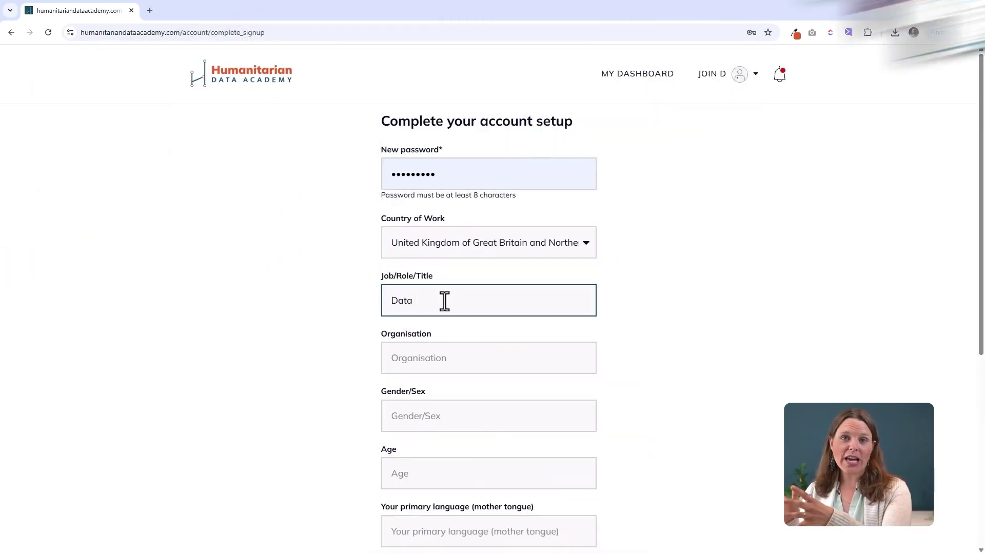
key(Tab)
text(HDS)
click(431, 422)
text(F)
key(Tab)
- Opt in to the weekly newsletter and all emails, then submit the account setup
click(485, 323)
click(462, 345)
click(418, 418)
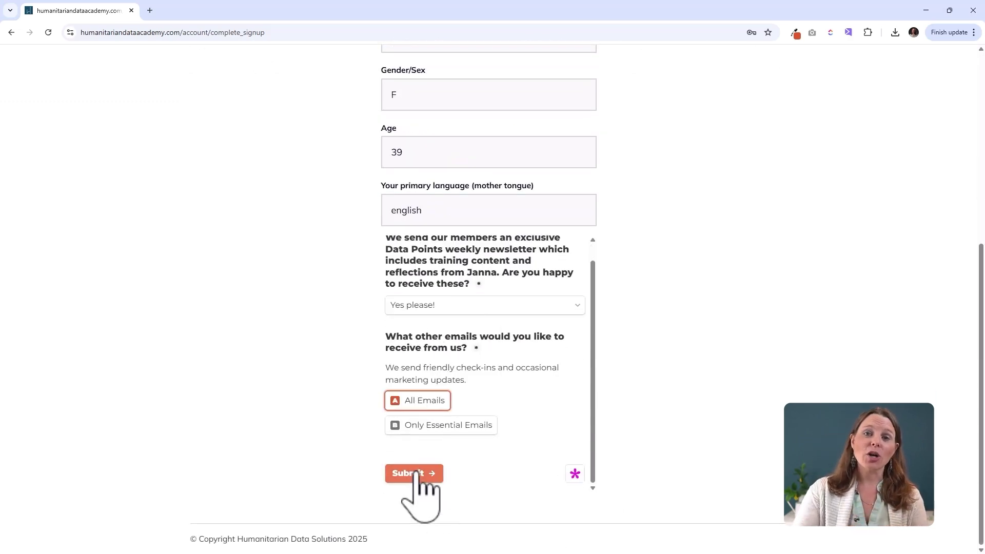
click(414, 490)
scroll(472, 441, down, 2)
scroll(435, 422, down, 10)
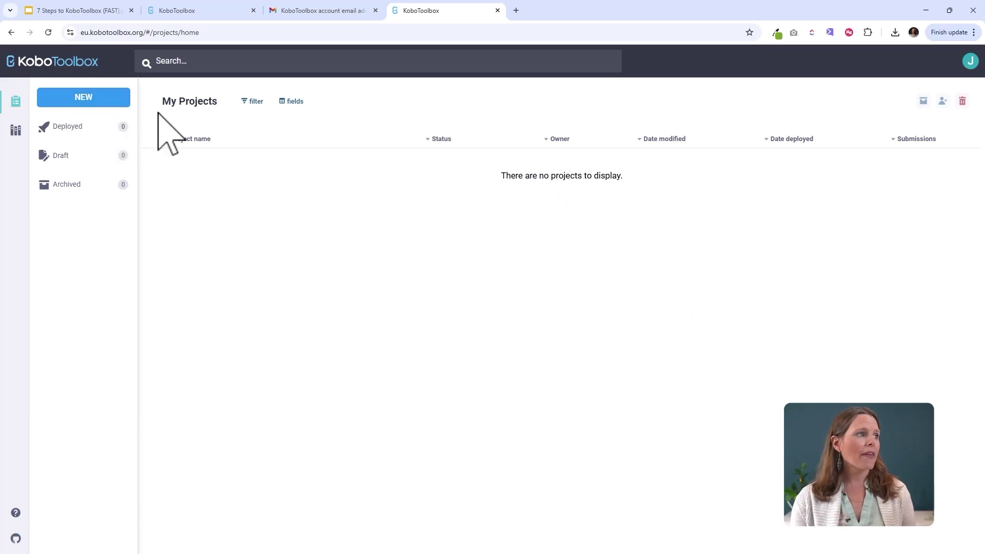
- Start a new KoboToolbox project from the empty My Projects list with NEW
click(79, 96)
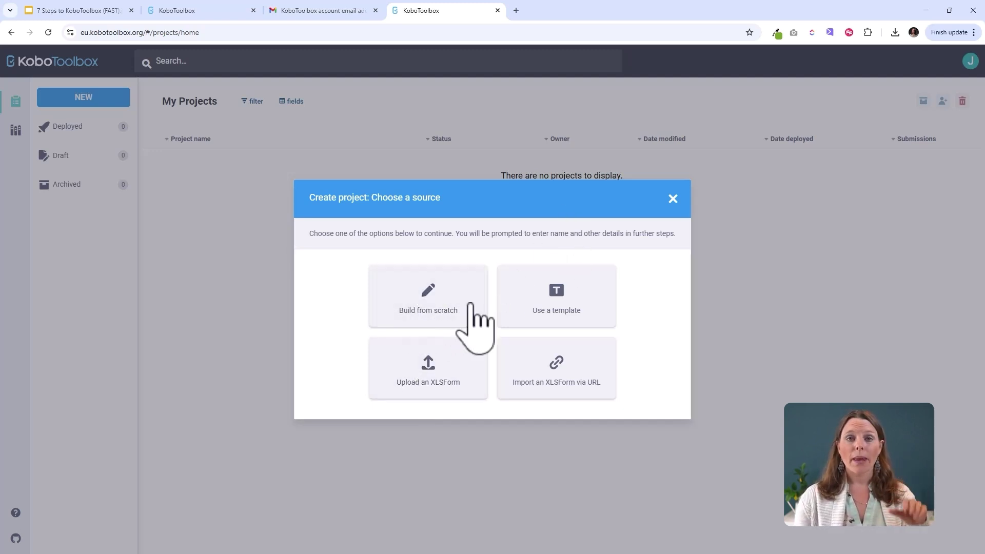
- Build the project from scratch and begin entering the name 'First Questionnaire'
click(415, 299)
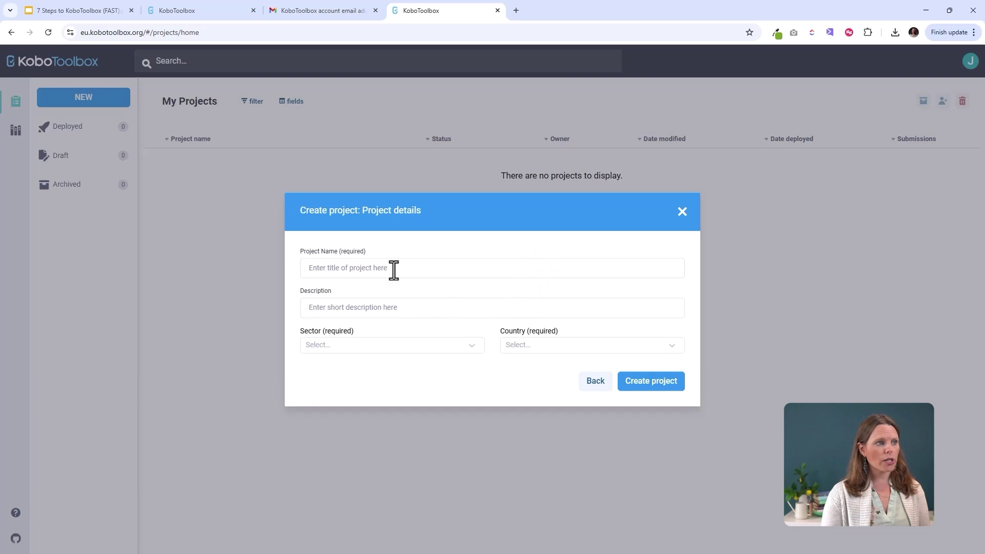
click(424, 270)
text(First Questionnaire)
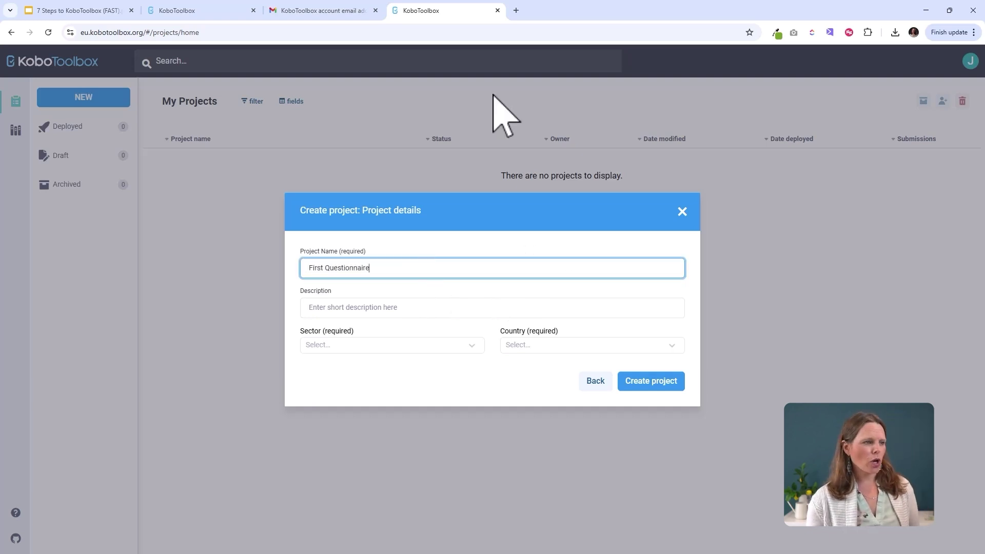
- Set sector Educational Services / Higher Education and country United Kingdom, then create the project
click(365, 344)
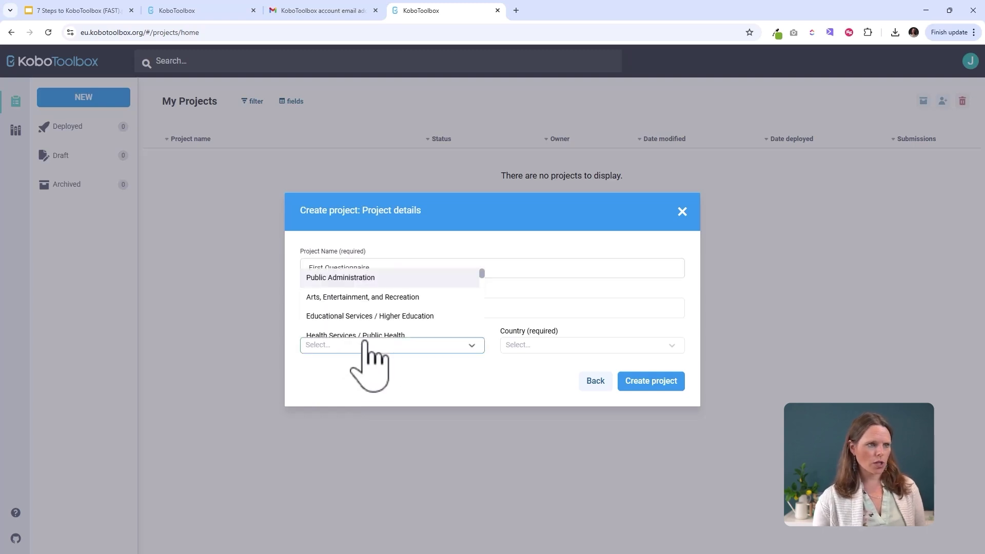
click(405, 316)
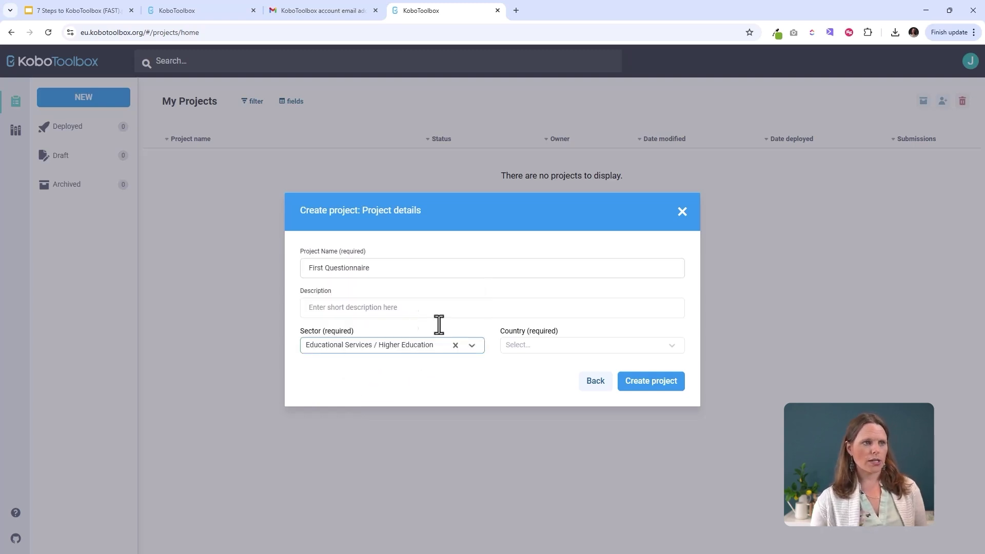
click(539, 344)
text(united)
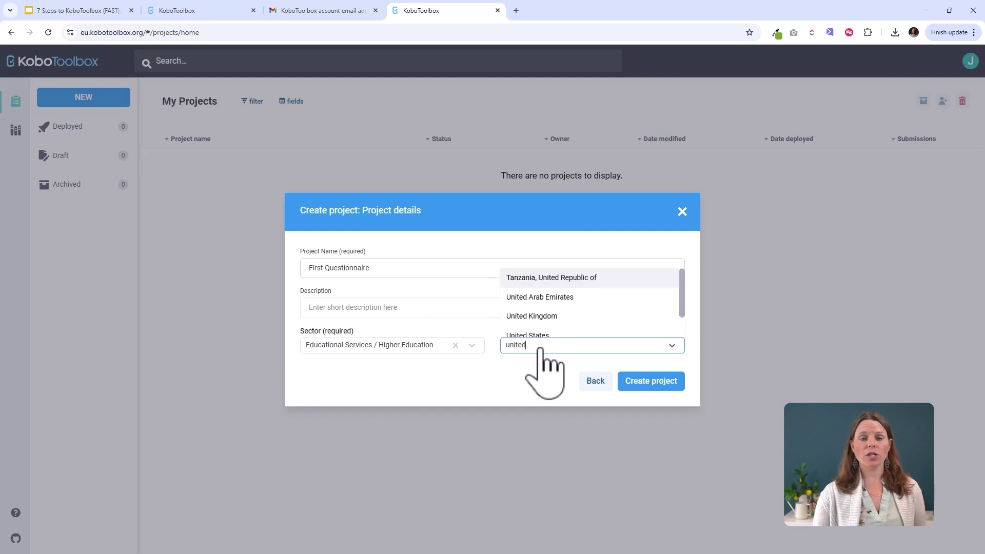
click(547, 315)
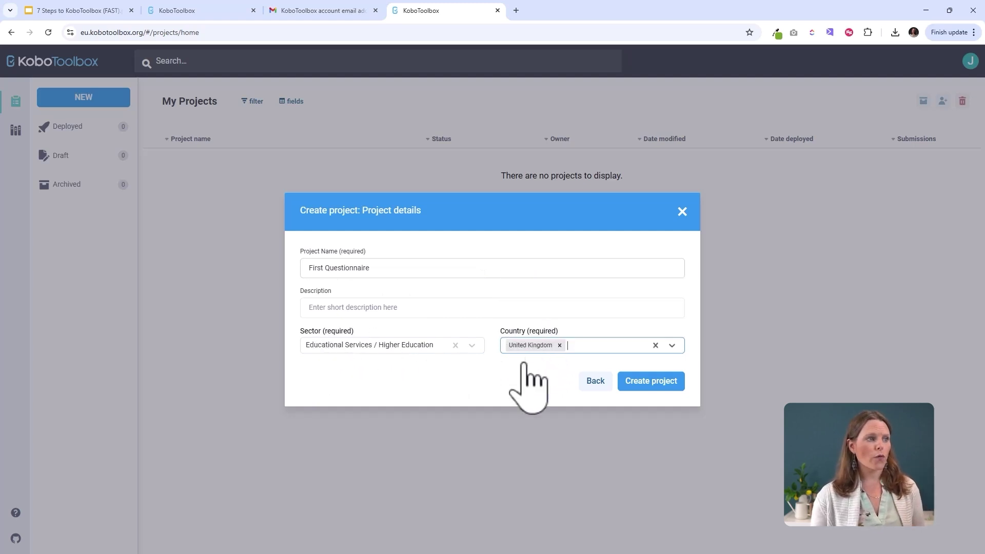
click(653, 383)
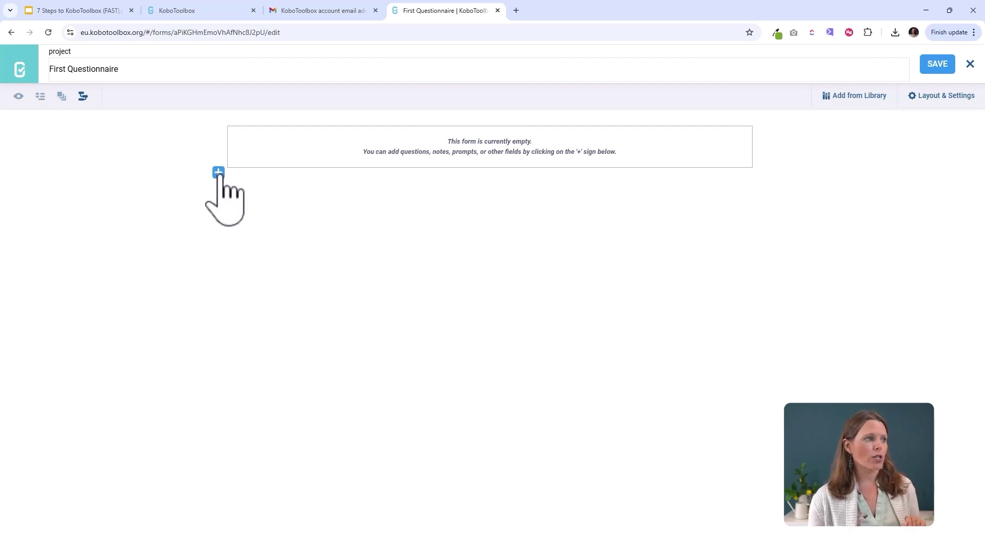
- Add 'What is your name?' as Text, household size as Number, and date of birth as Date
click(218, 173)
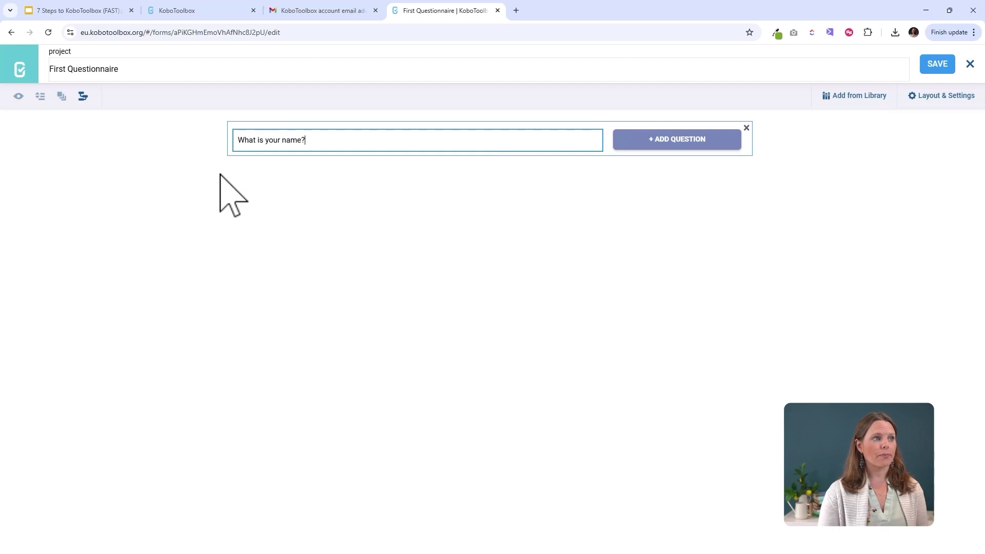
click(672, 143)
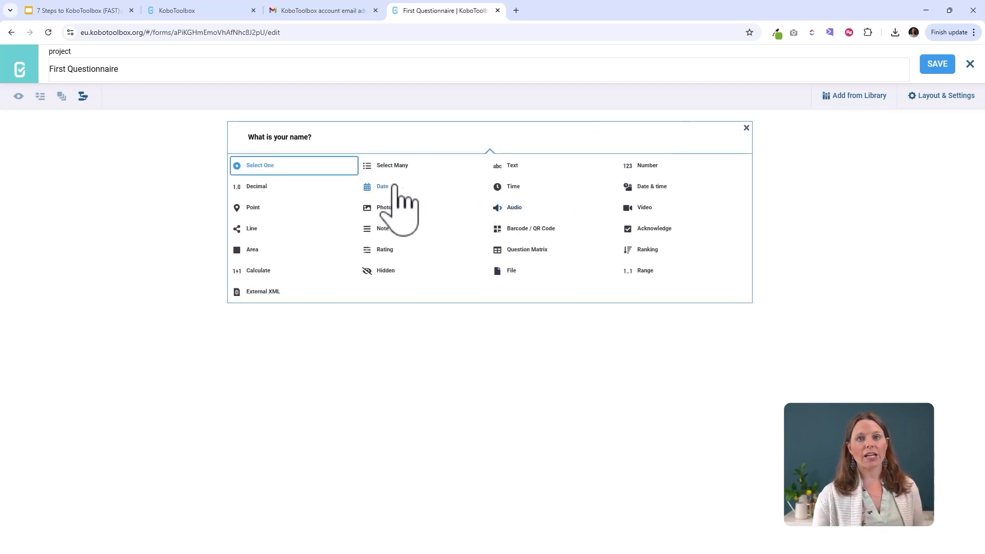
click(510, 166)
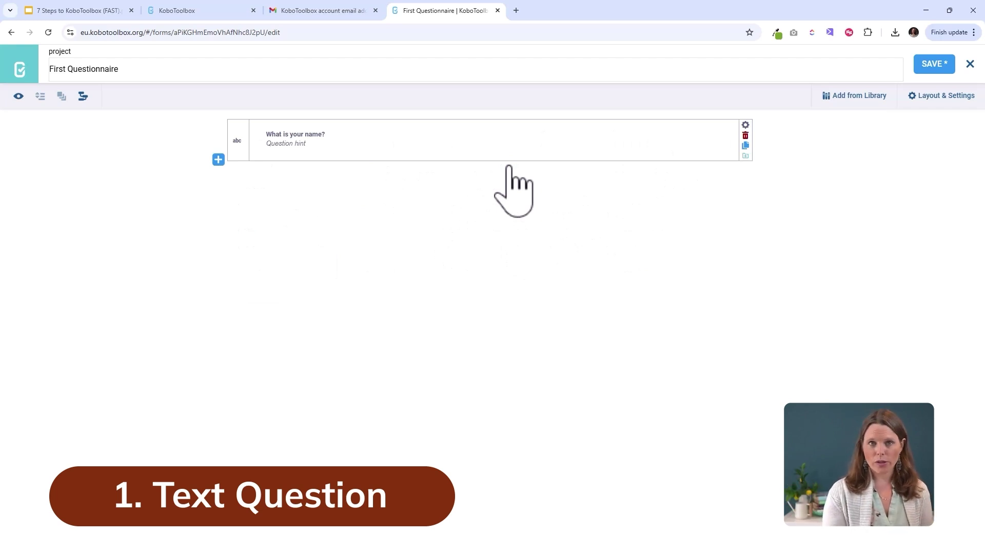
click(218, 160)
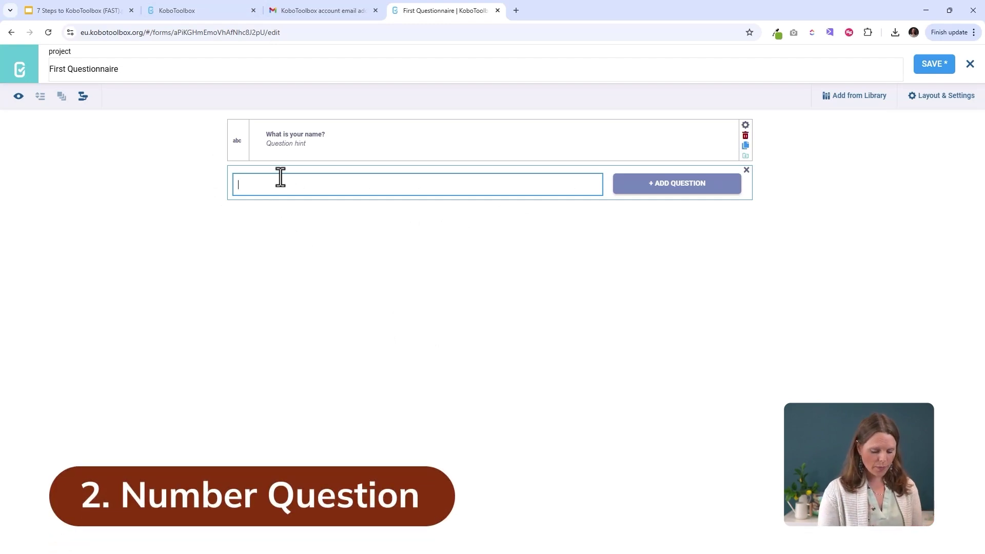
text(How many)
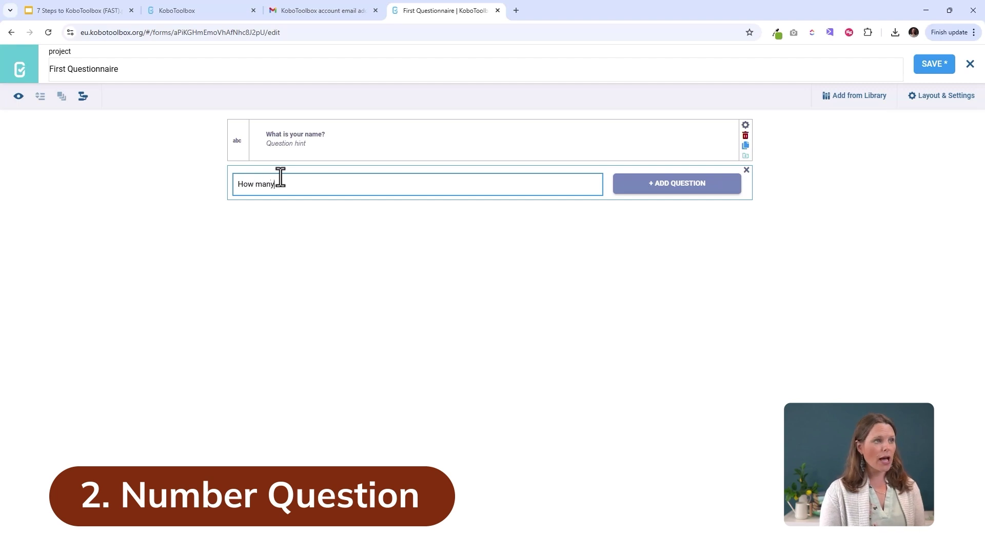
text( people are in your household?)
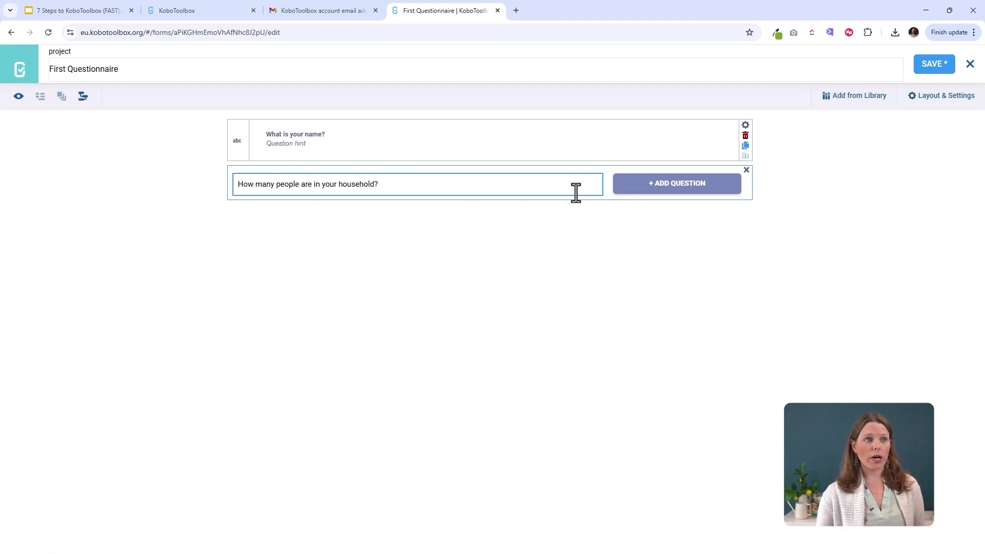
click(667, 185)
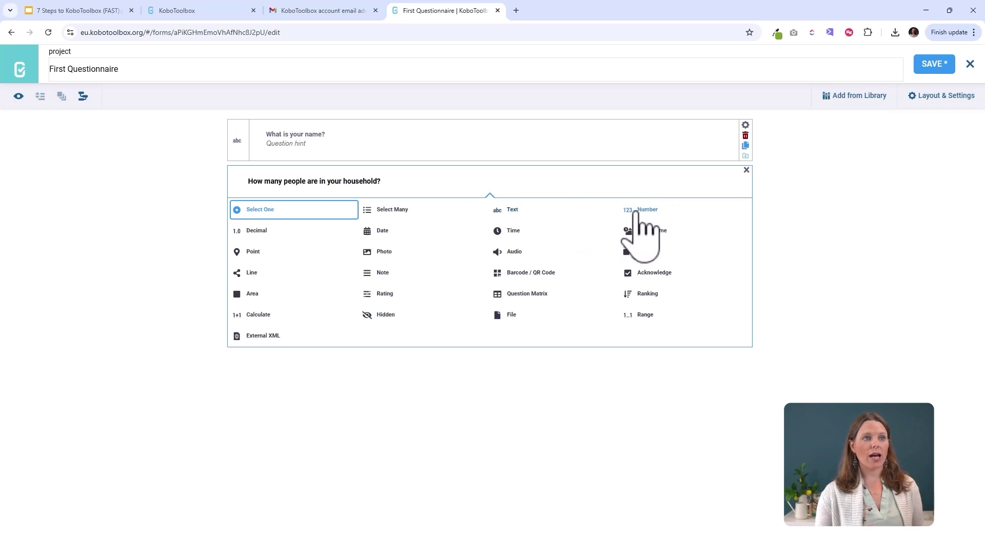
click(639, 211)
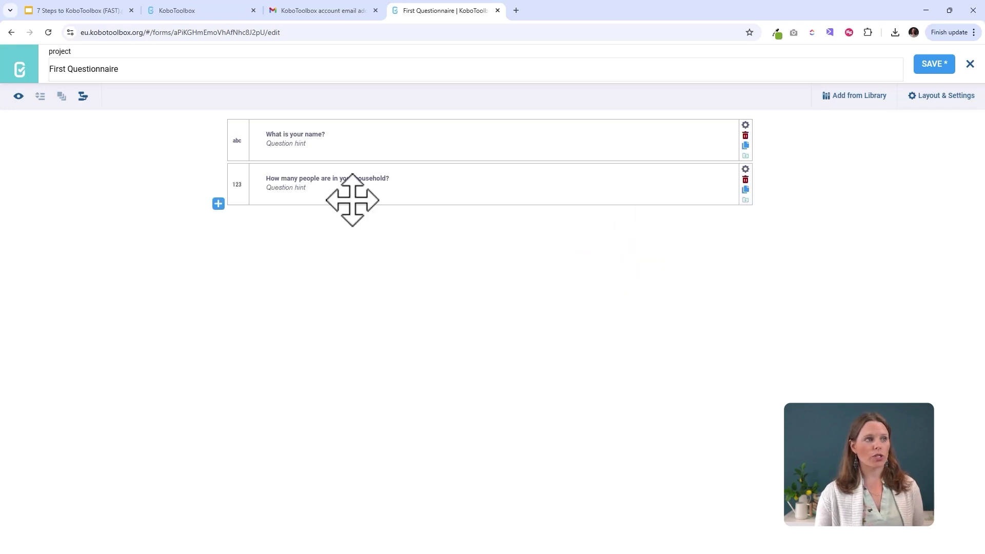
click(218, 204)
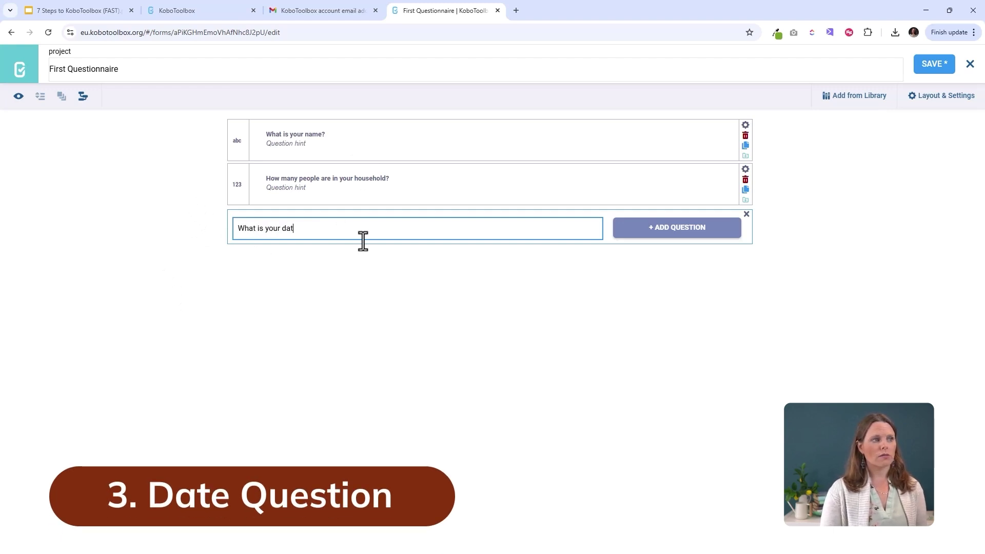
text(birth?)
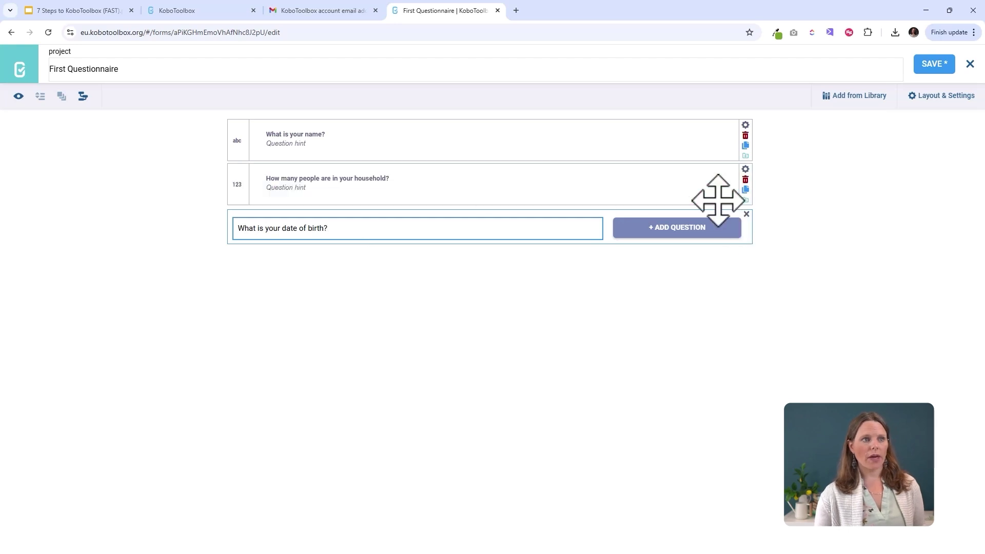
click(682, 228)
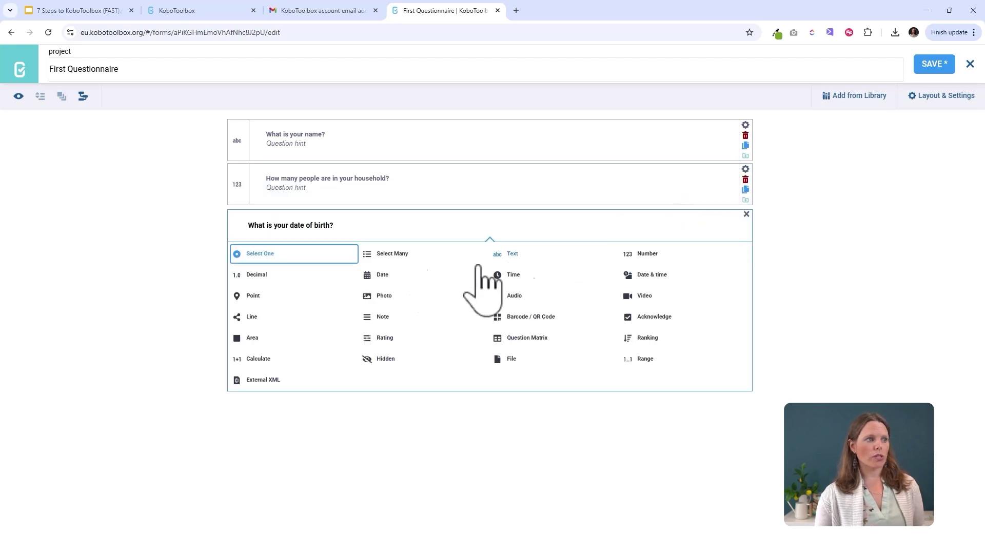
click(383, 277)
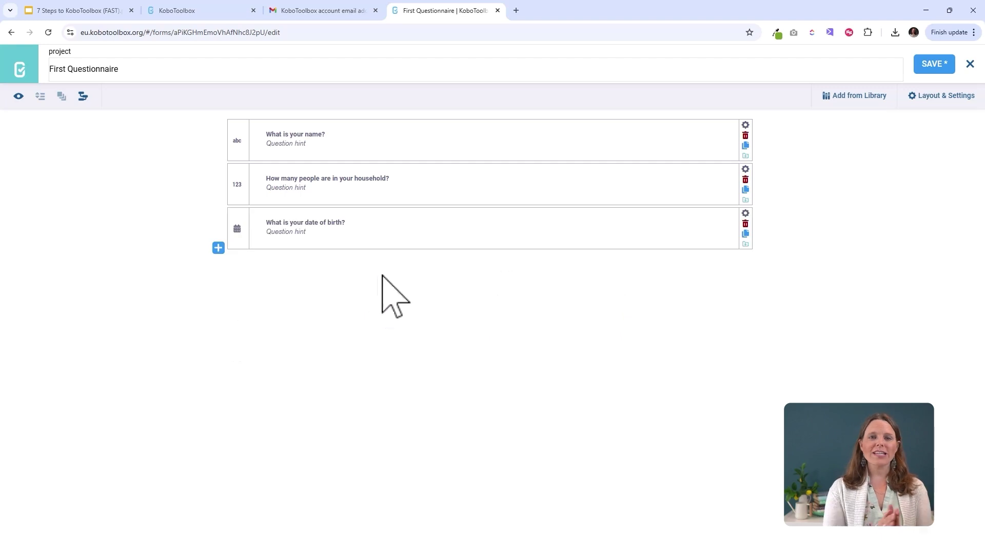
- Add a single-choice displacement status question with choices internally displaced person and refugee
click(218, 248)
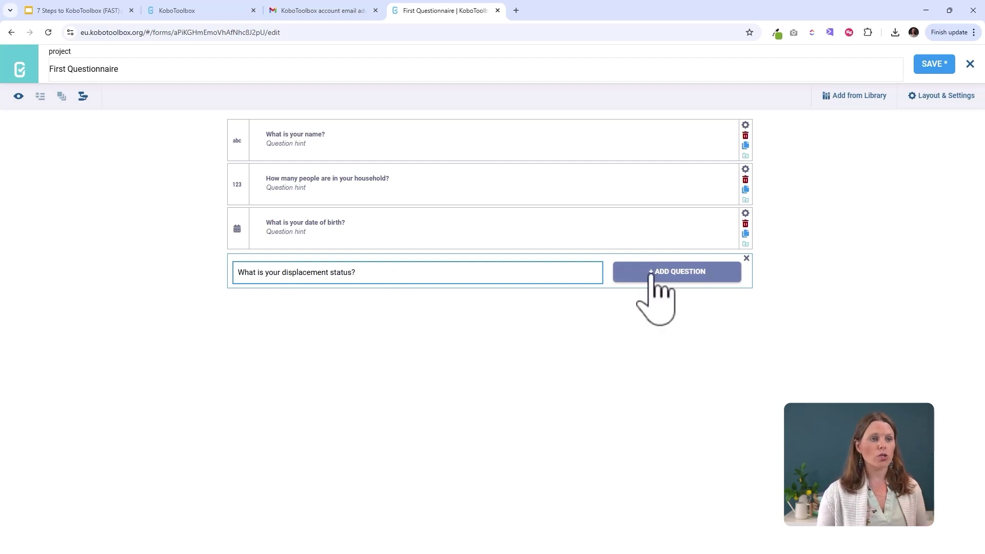
click(652, 274)
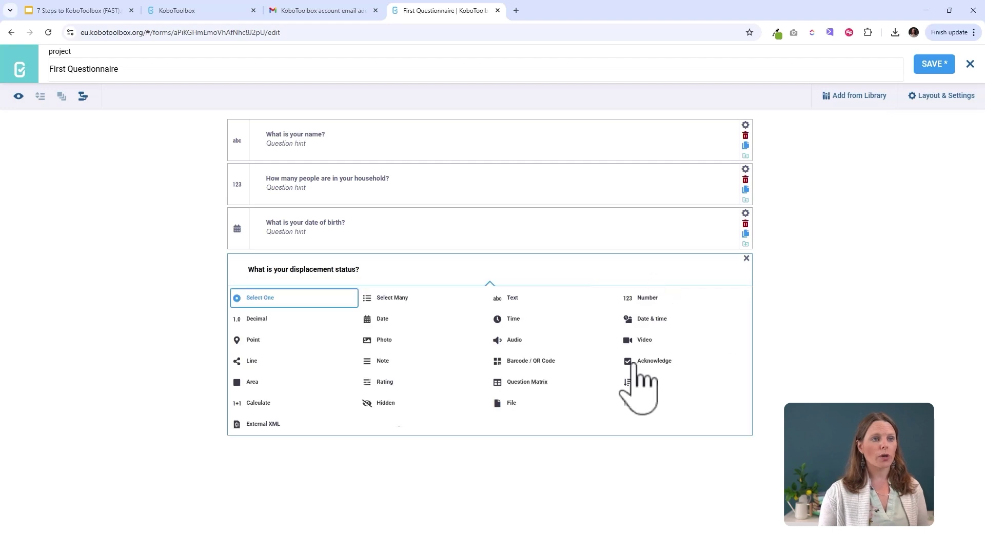
click(259, 299)
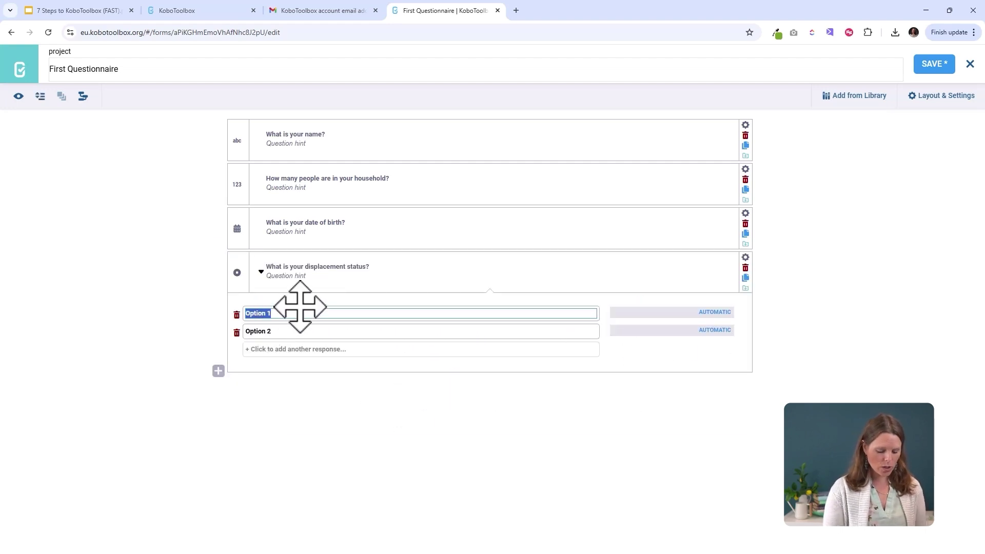
text(internally displaced person)
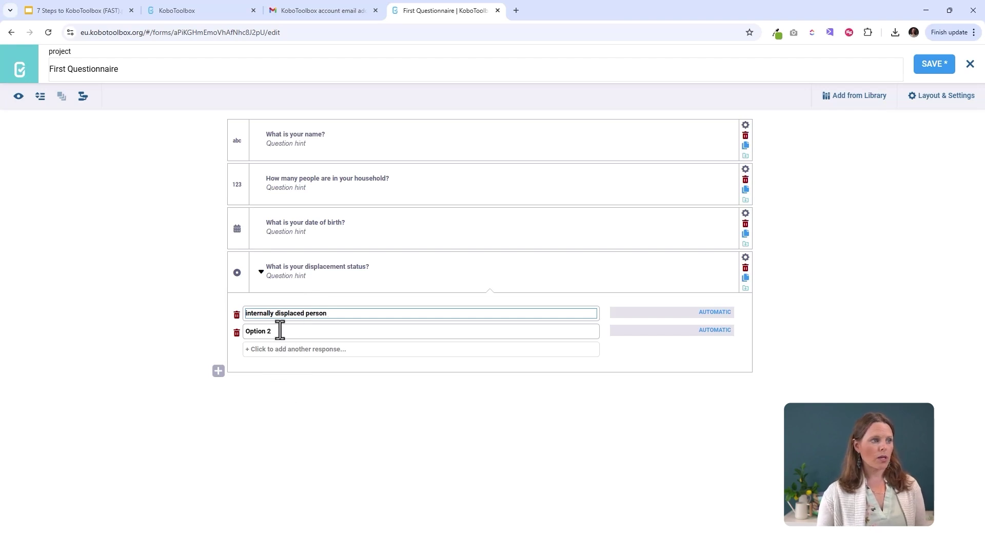
click(279, 330)
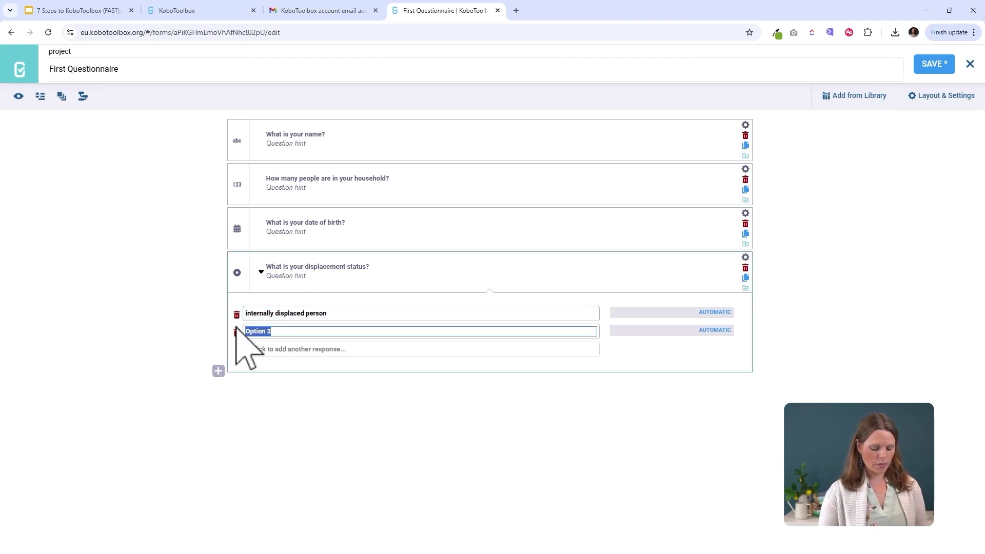
text(refugee)
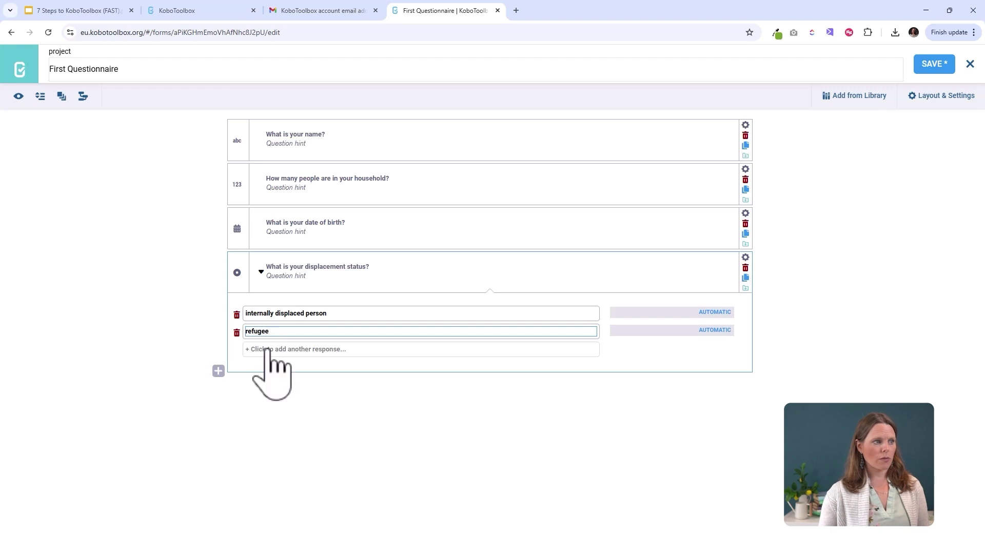
- Add 'host community' and 'other' choices, then start the 'What are your household needs?' question
click(263, 349)
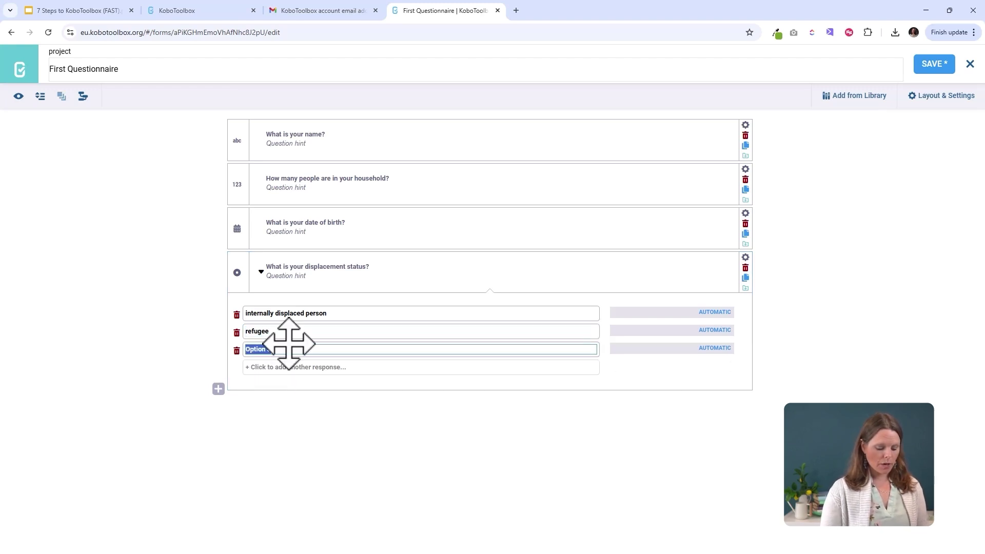
text(hos)
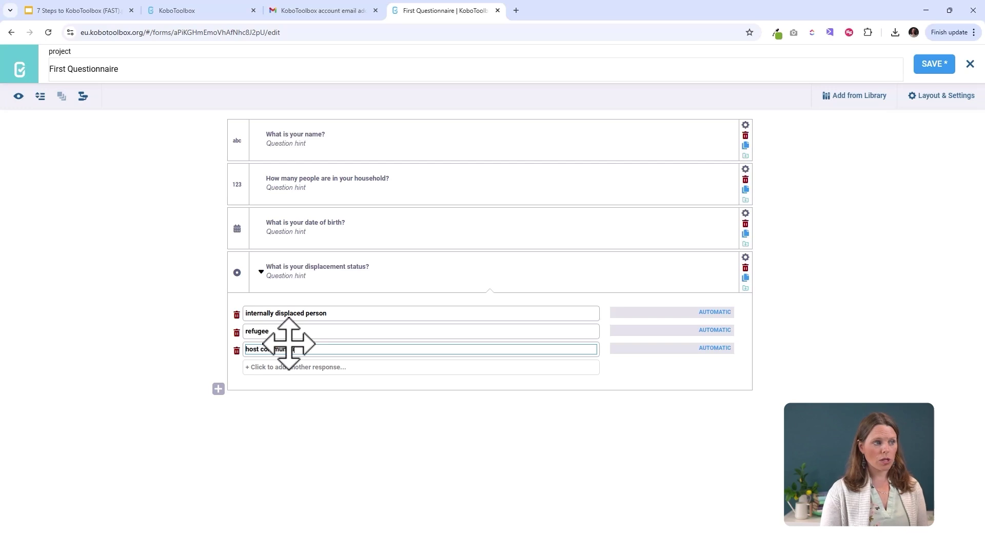
text(t community)
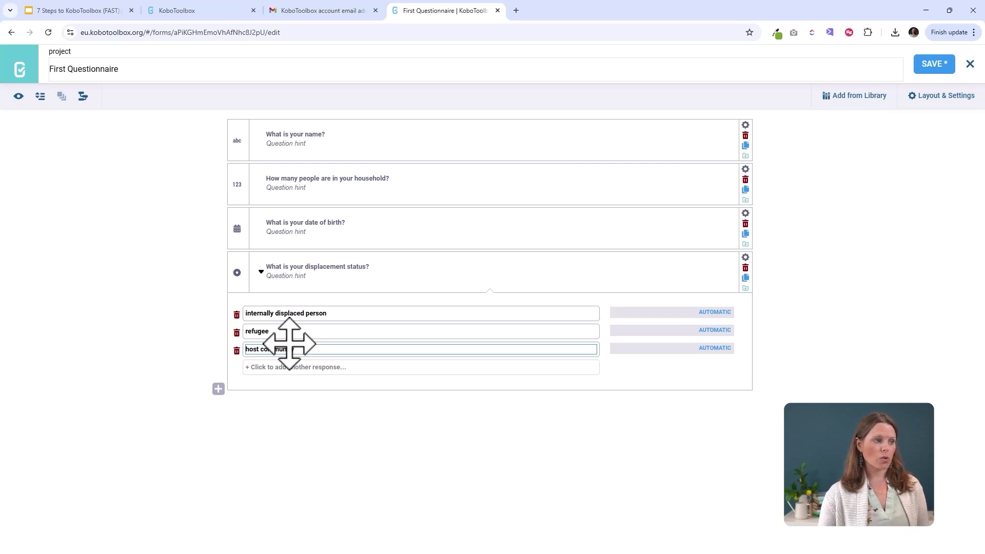
click(288, 367)
text(other)
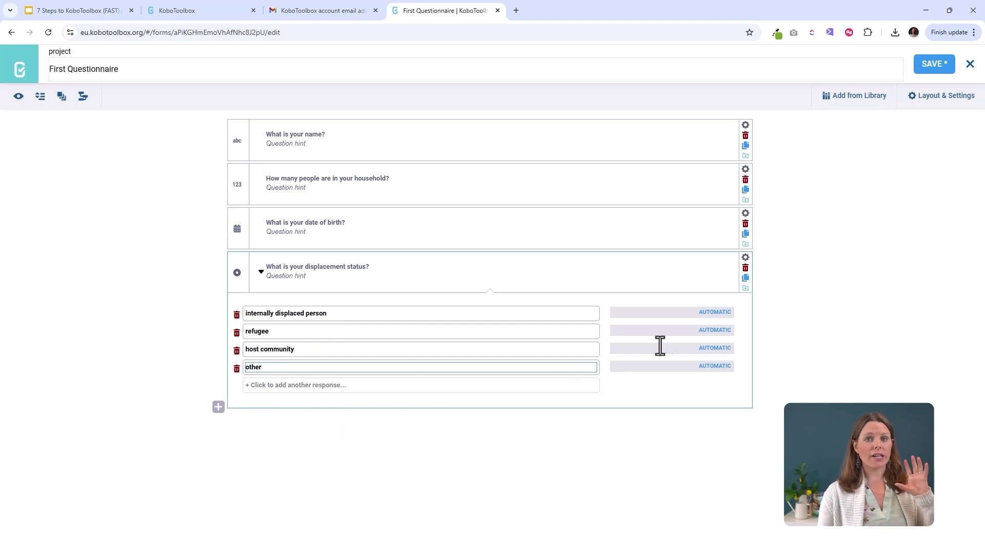
click(768, 366)
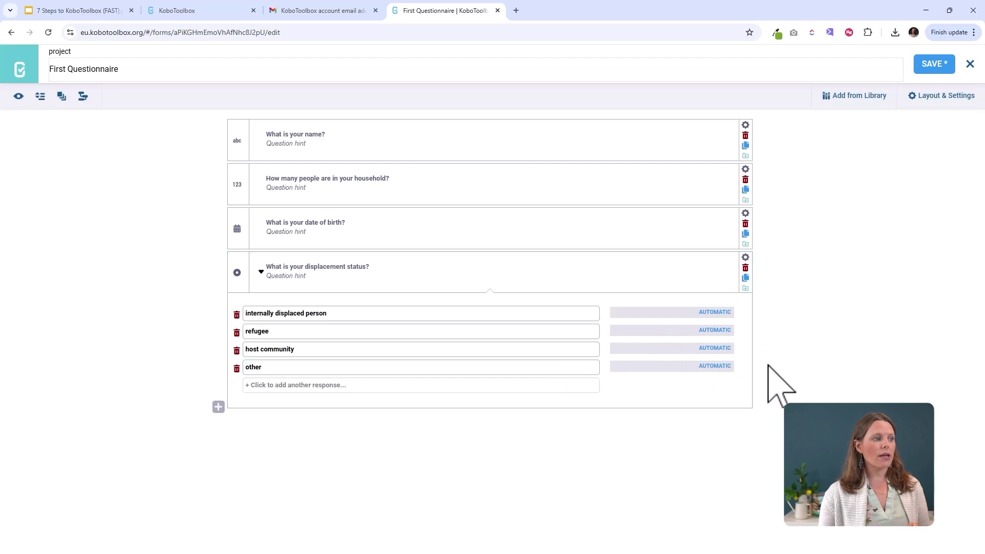
click(218, 408)
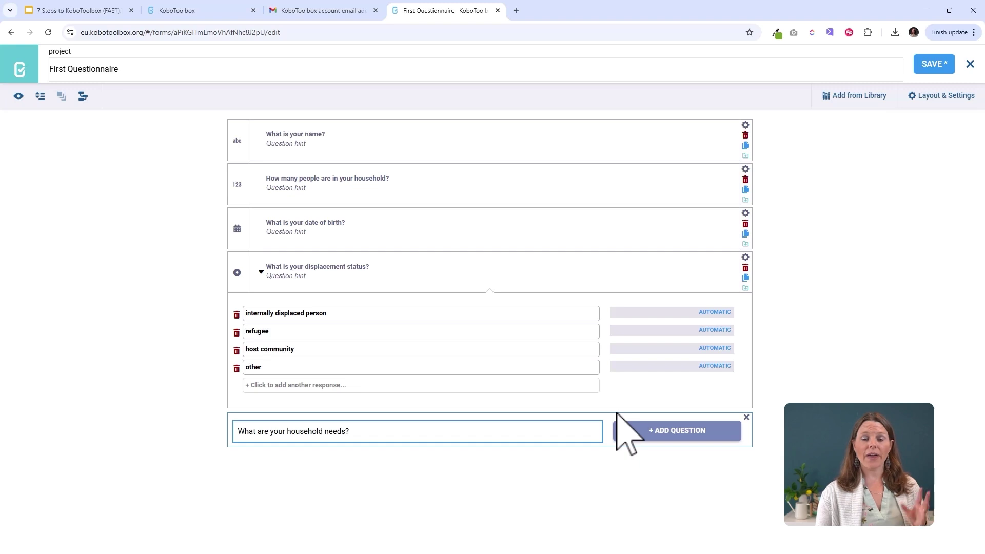
- Make household needs a select-many question with Water, Housing/shelter, Food, Healthcare and Other
click(679, 432)
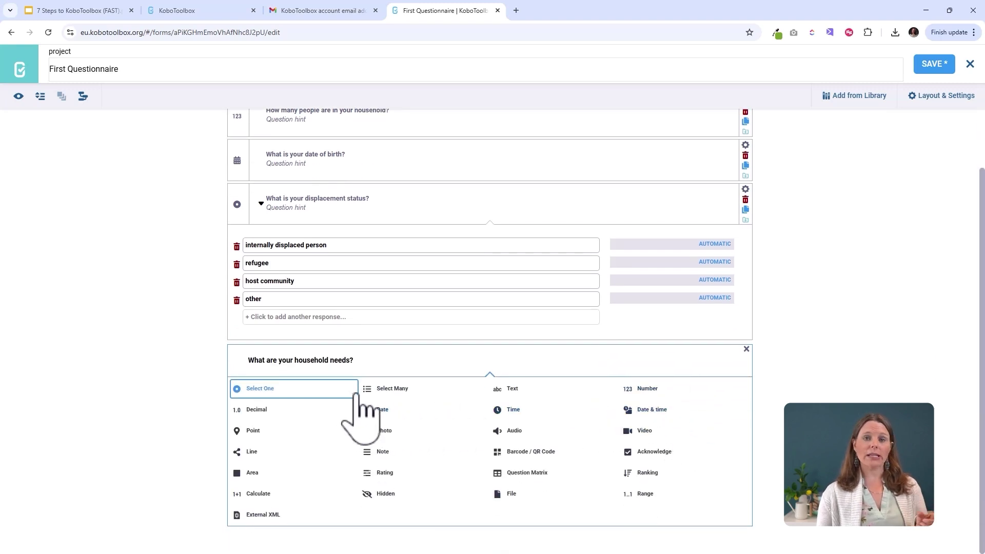
click(385, 390)
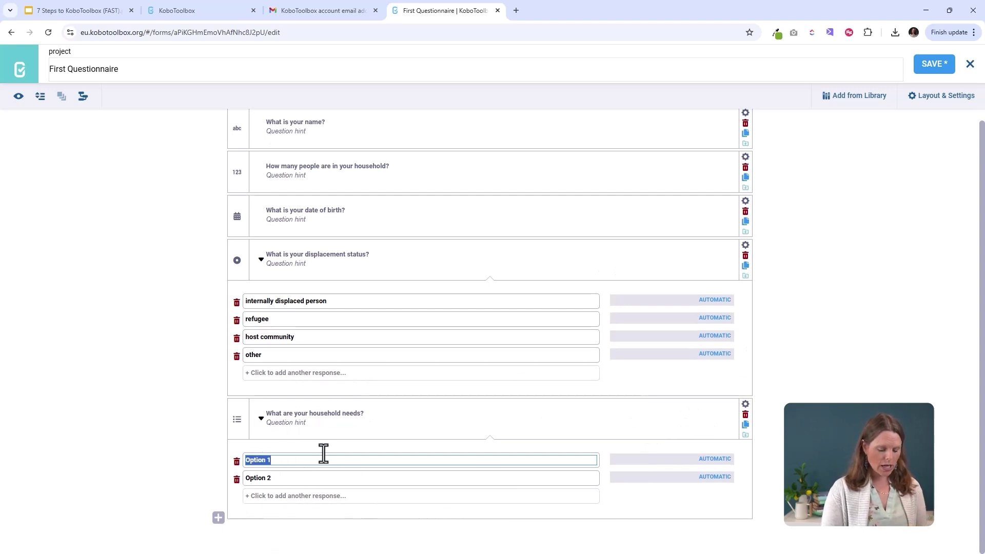
text(Water)
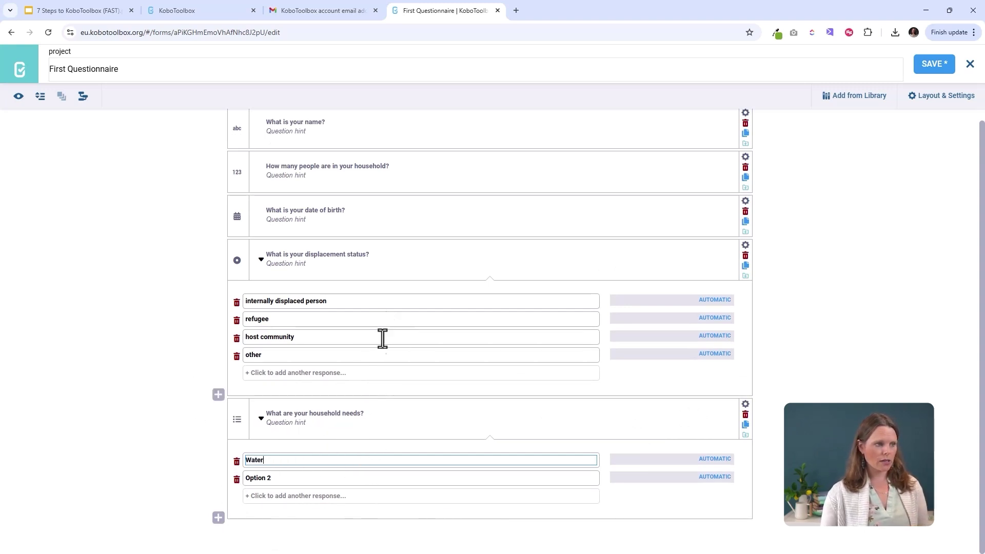
click(270, 478)
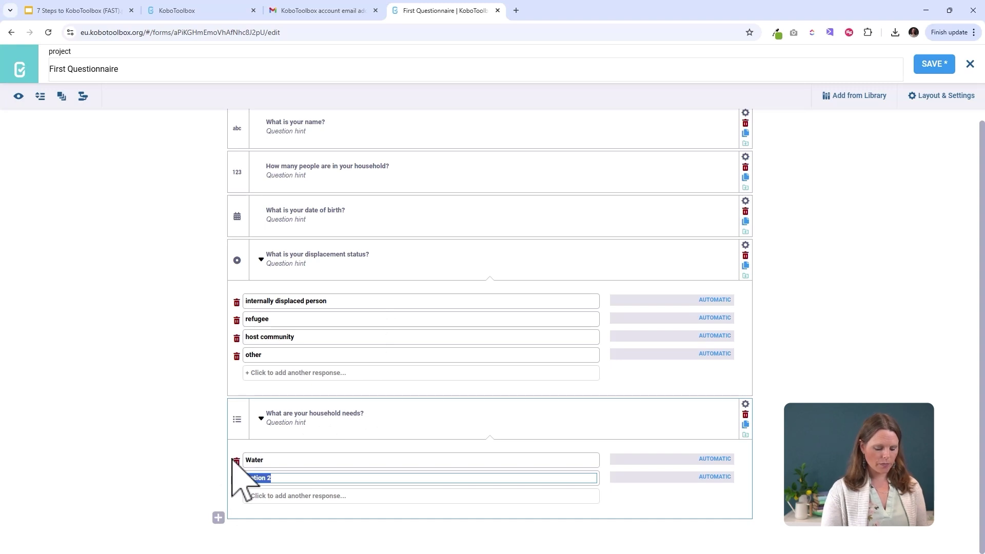
text(Housing/s)
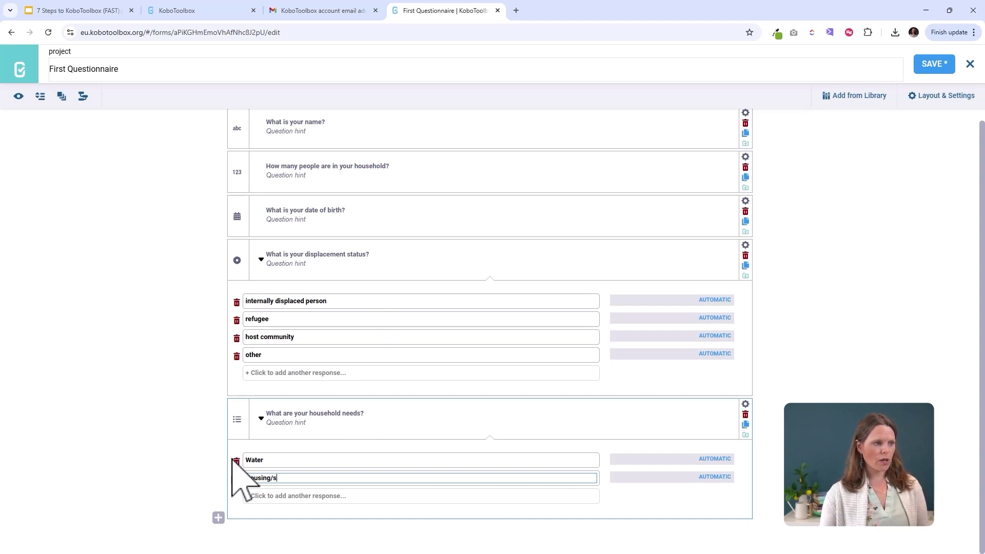
text(helter)
click(277, 497)
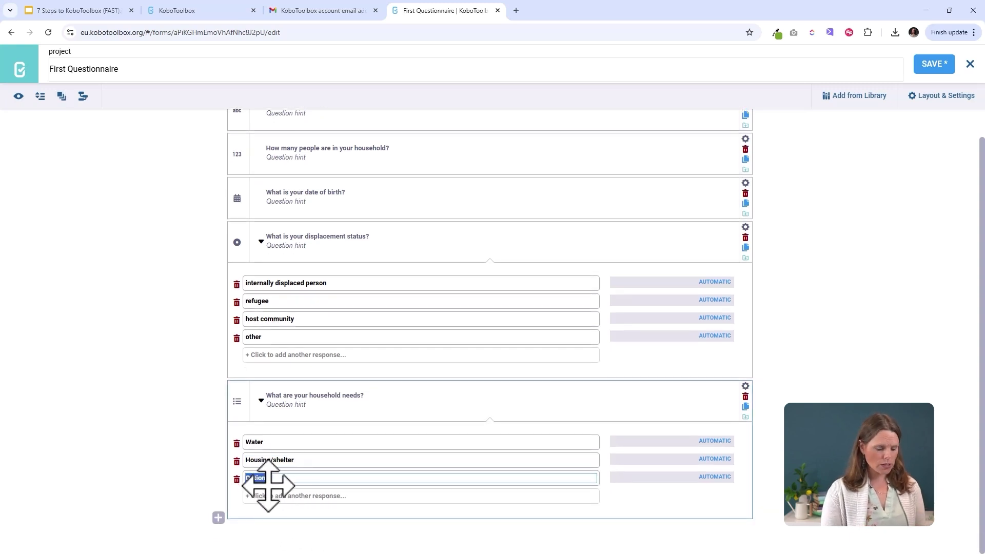
text(Food)
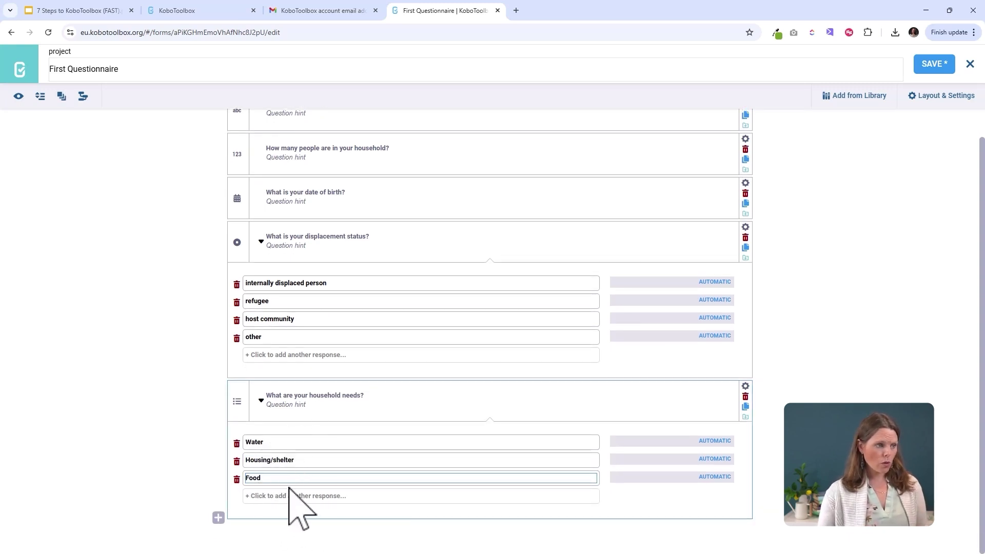
click(284, 496)
text(Healthcare)
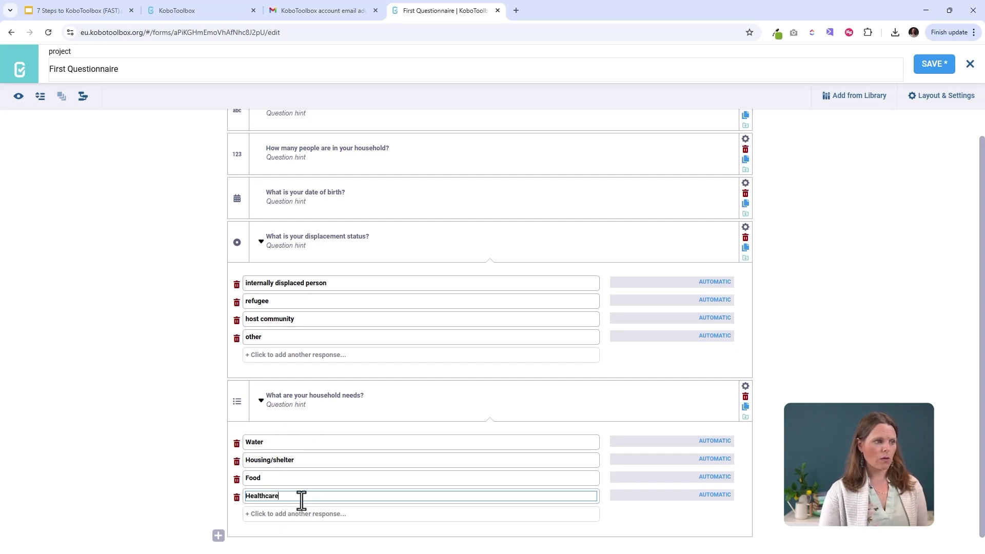
click(296, 514)
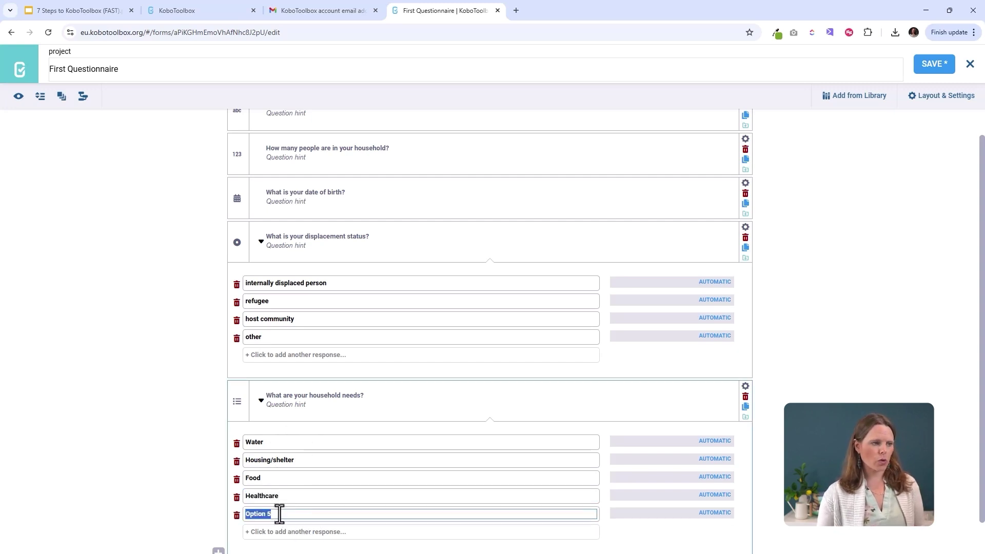
text(Other)
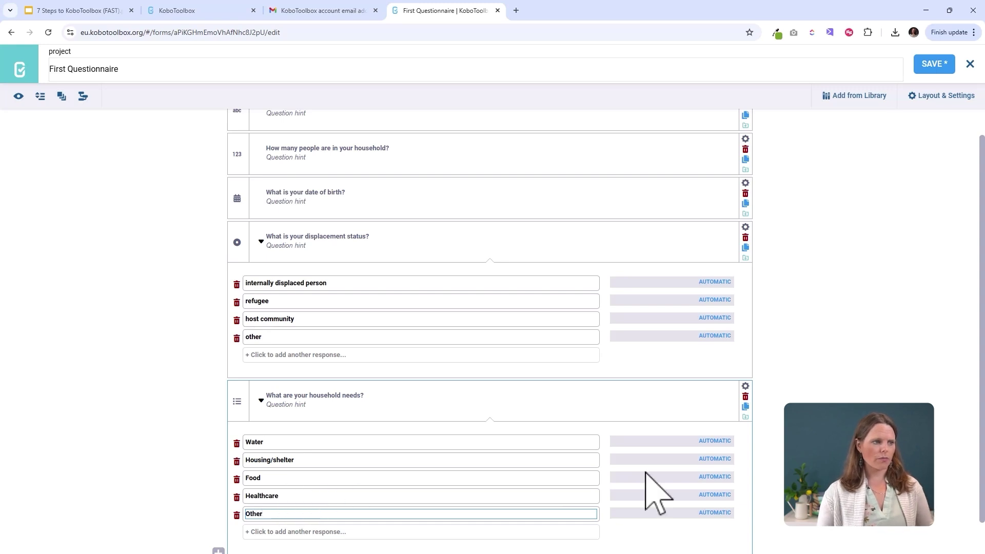
click(801, 482)
scroll(490, 331, down, 1)
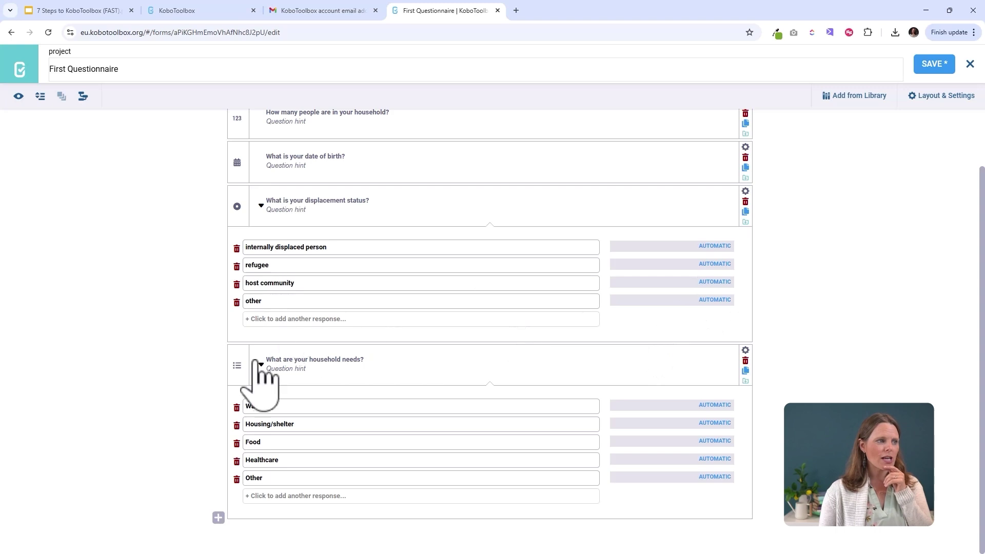
- Add a 'Please explain further:' text question and move it above the household needs question
click(218, 517)
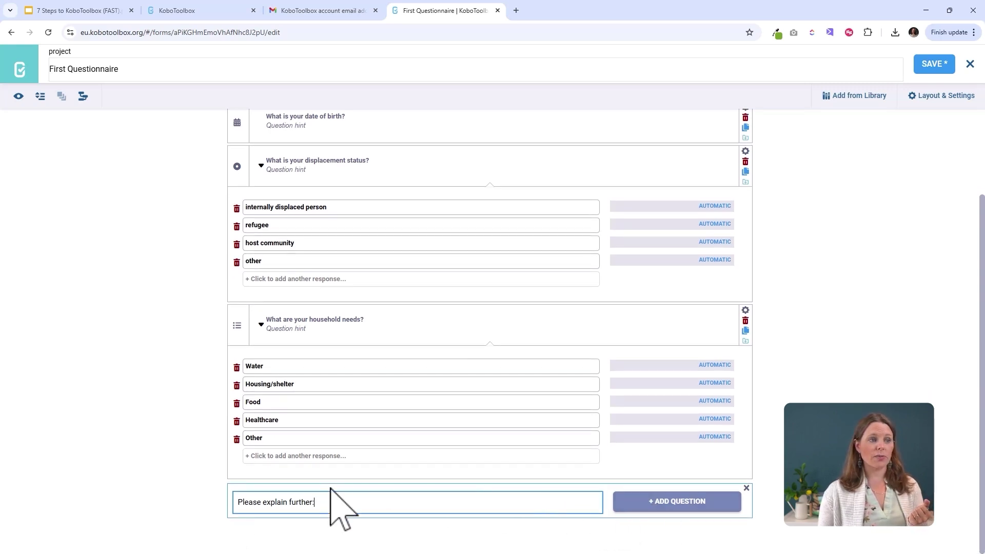
click(665, 503)
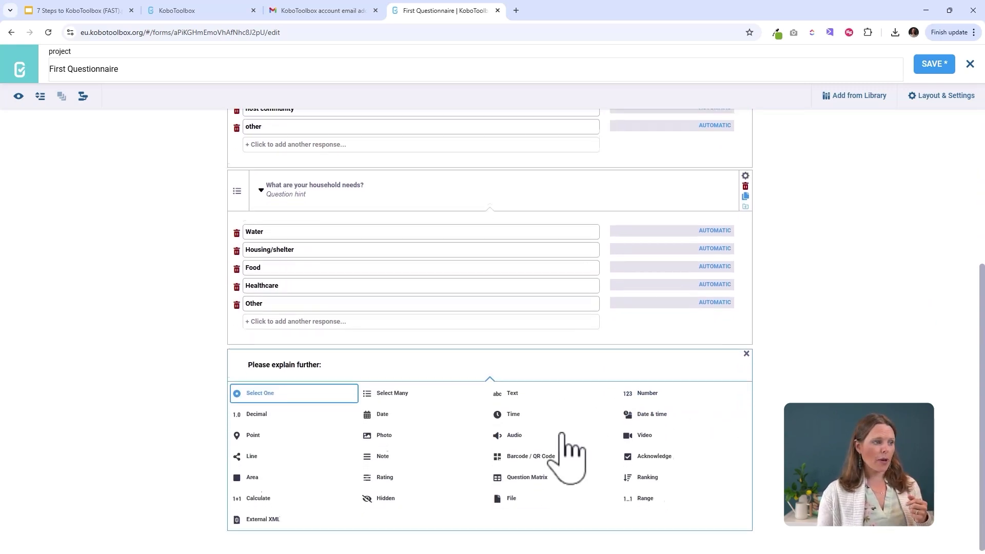
click(513, 394)
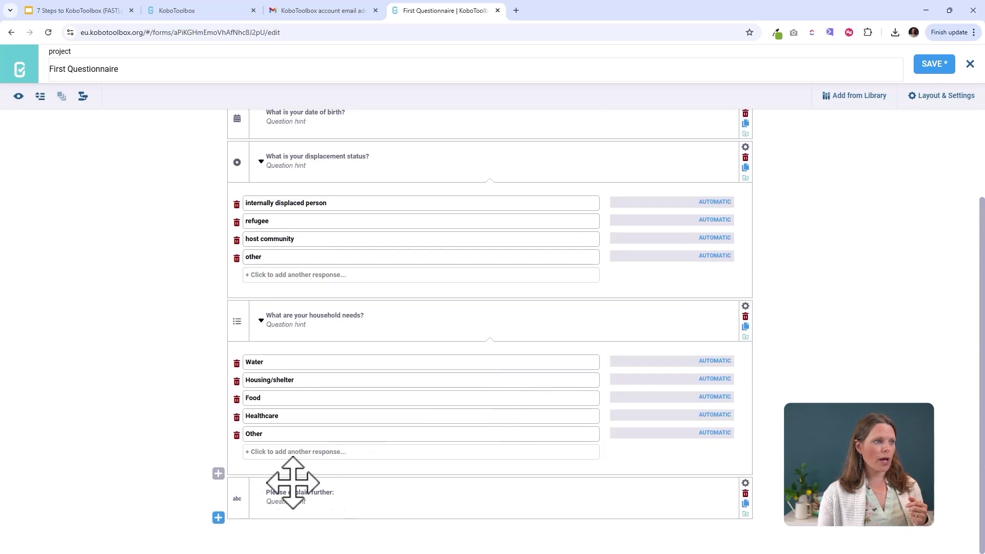
drag(246, 494, 251, 334)
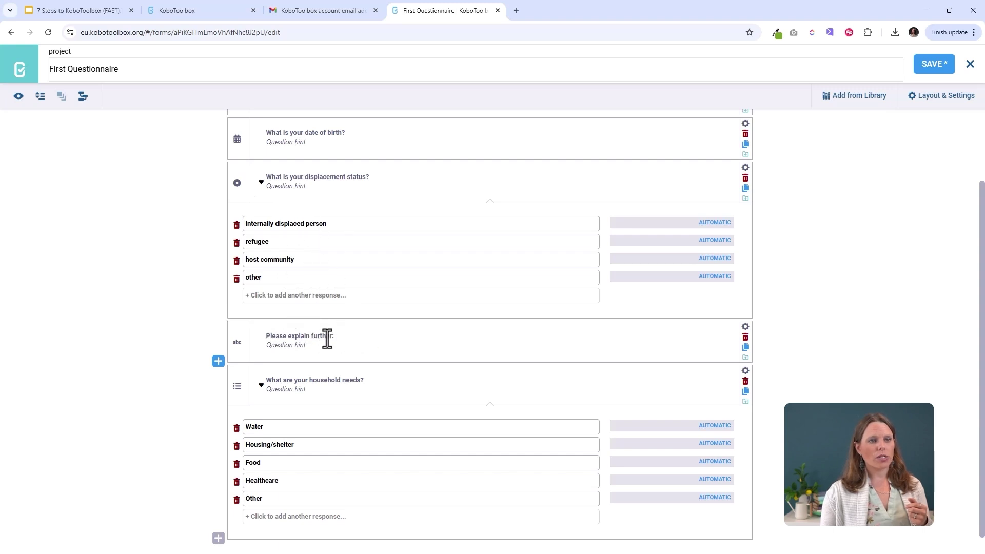
scroll(358, 341, down, 1)
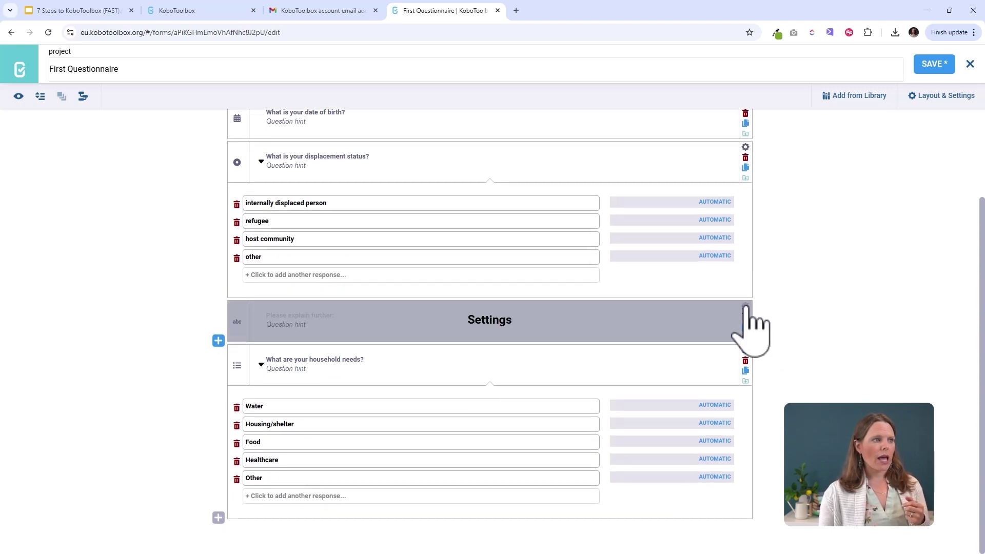
click(747, 307)
- Add skip logic so 'Please explain further:' shows only when displacement status equals other
scroll(248, 284, down, 2)
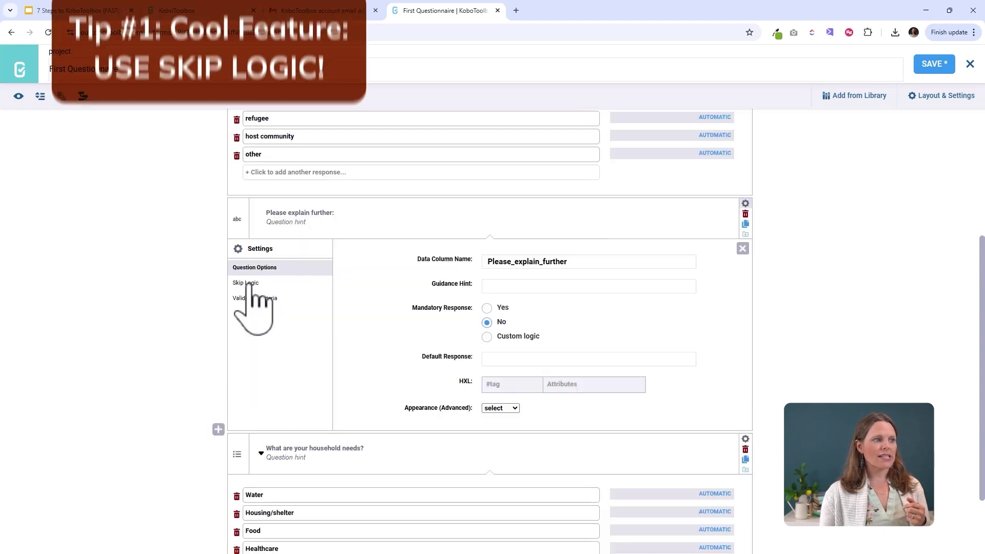
click(248, 284)
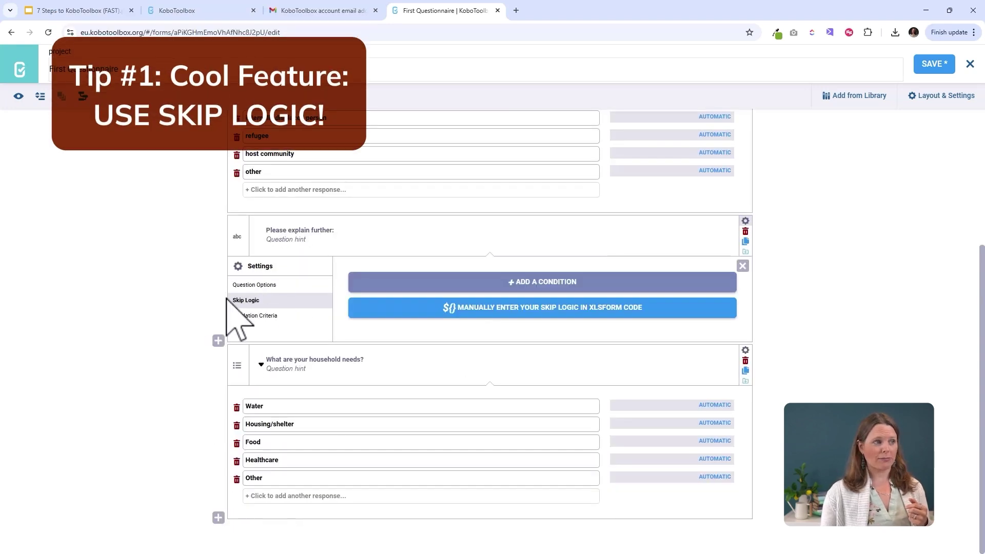
click(536, 282)
click(416, 304)
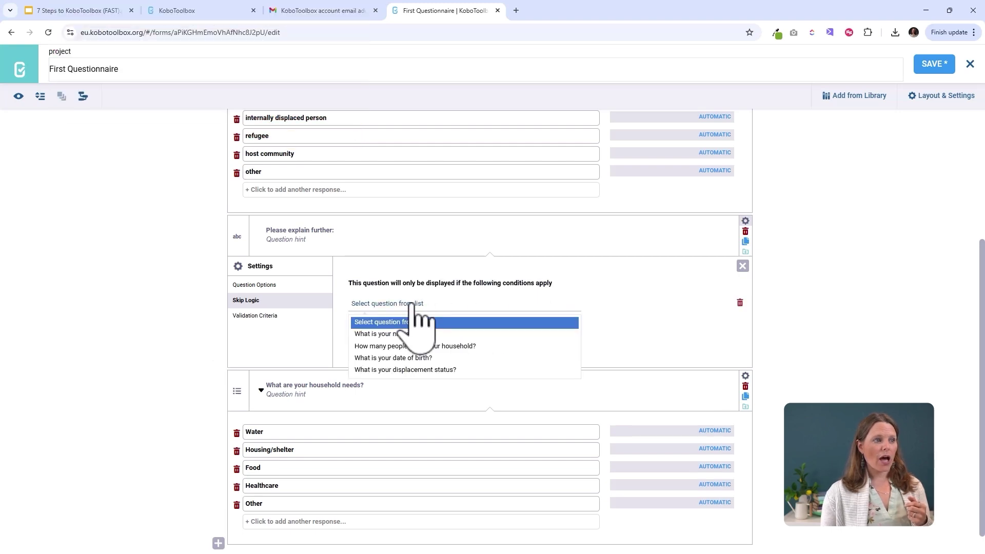
click(416, 370)
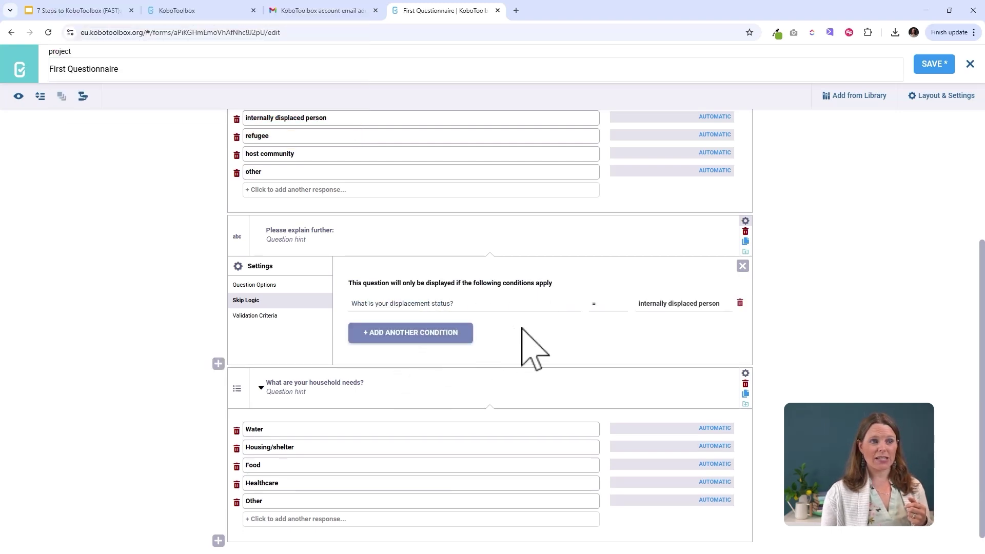
click(654, 305)
click(658, 358)
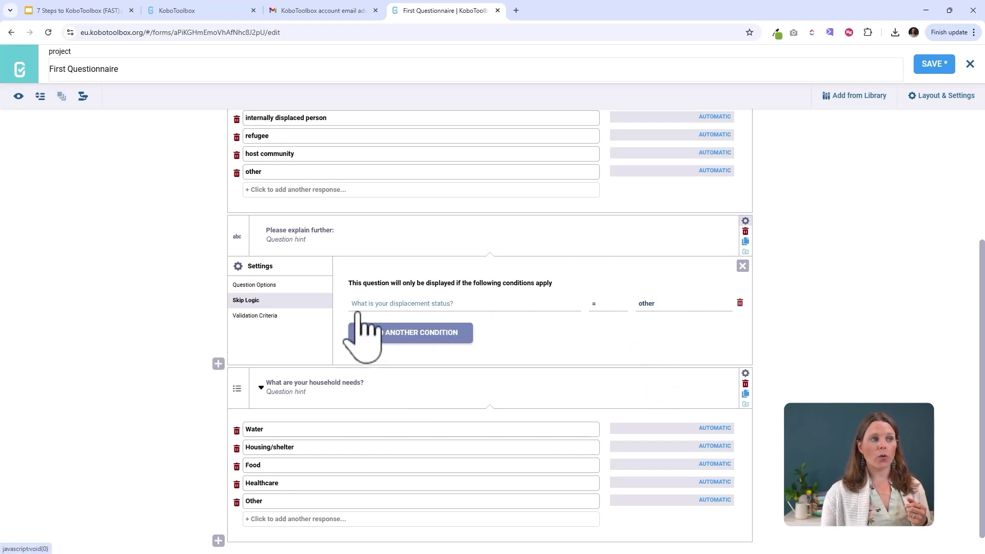
middle_click(352, 250)
scroll(352, 275, up, 2)
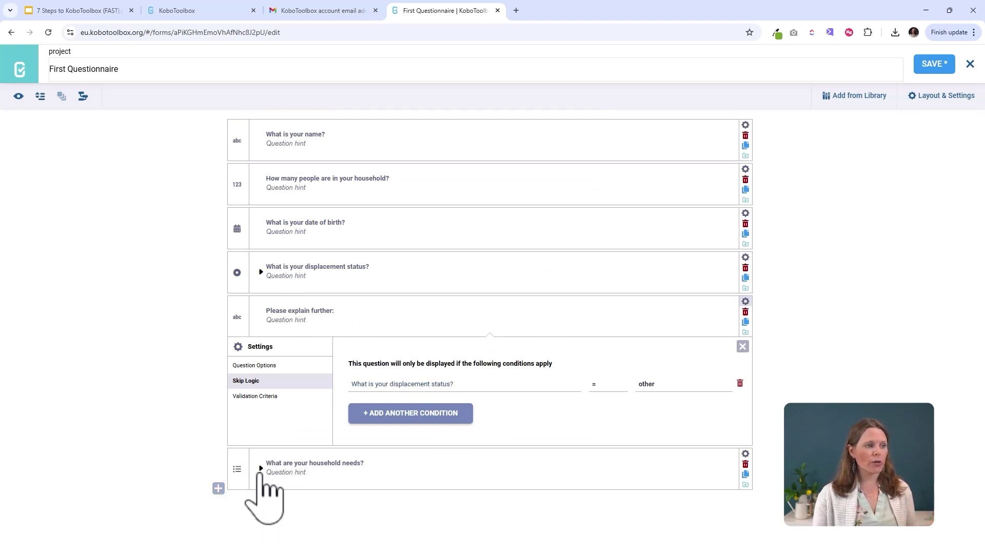
- Add a 'Please explain other household needs:' text question below household needs
click(219, 488)
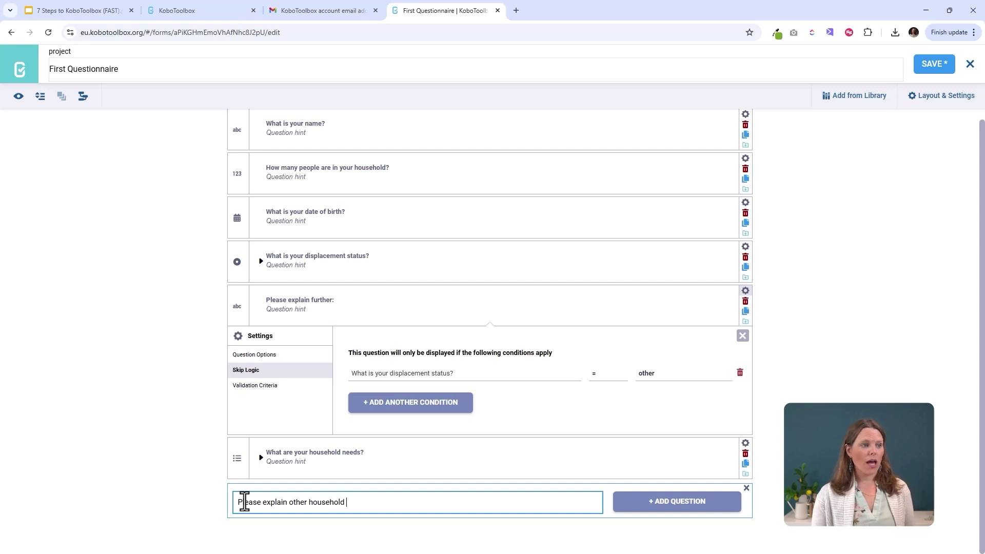
click(684, 502)
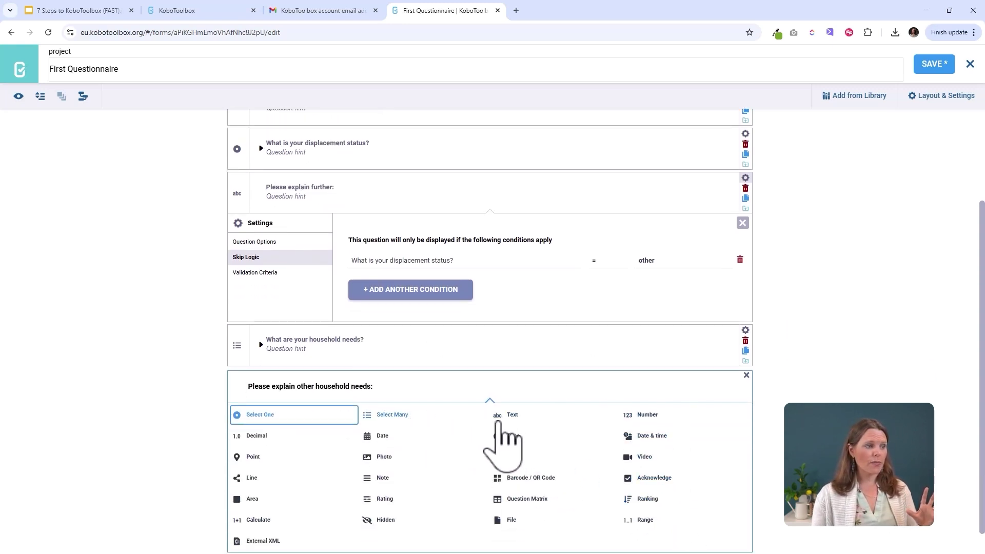
click(505, 419)
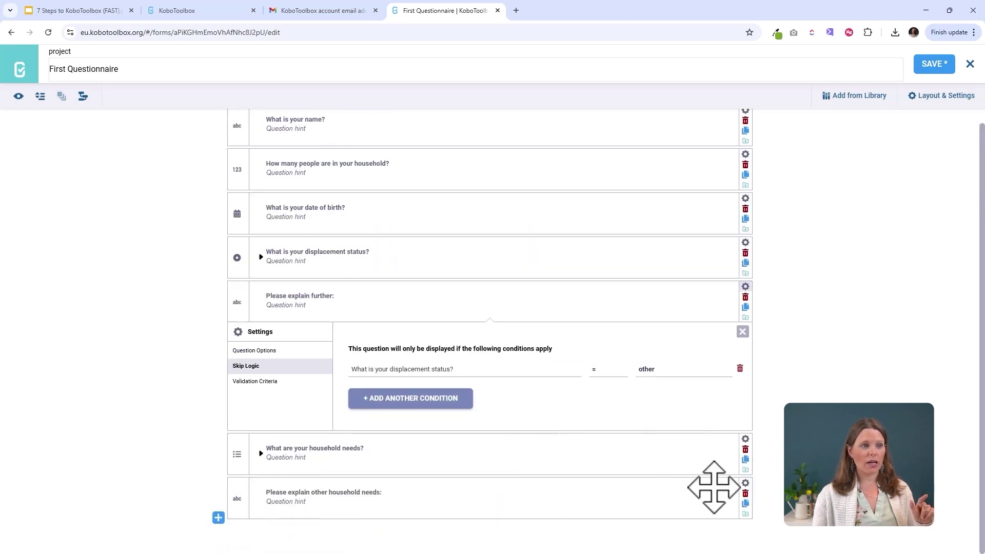
click(745, 484)
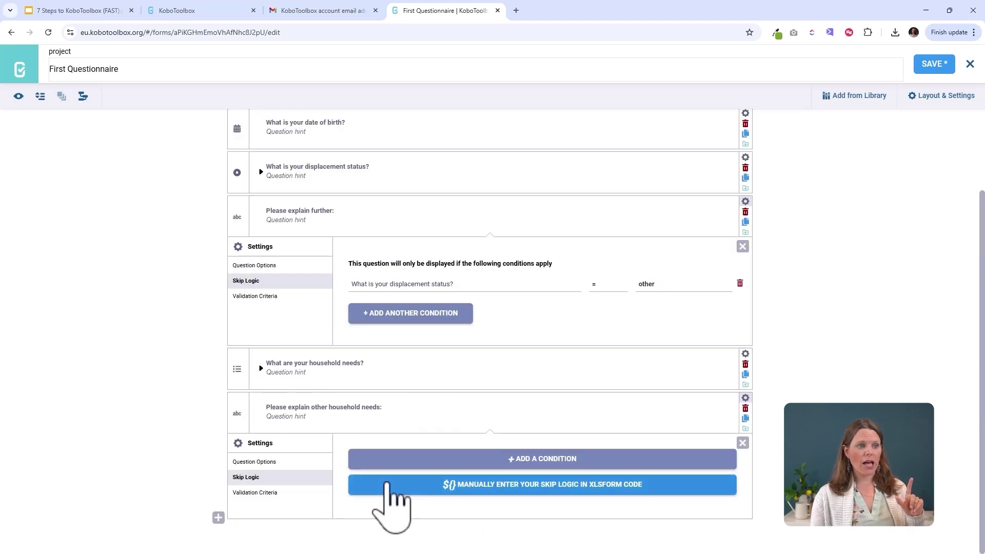
- Show it only when 'What are your household needs?' = Other, and save the form
click(546, 460)
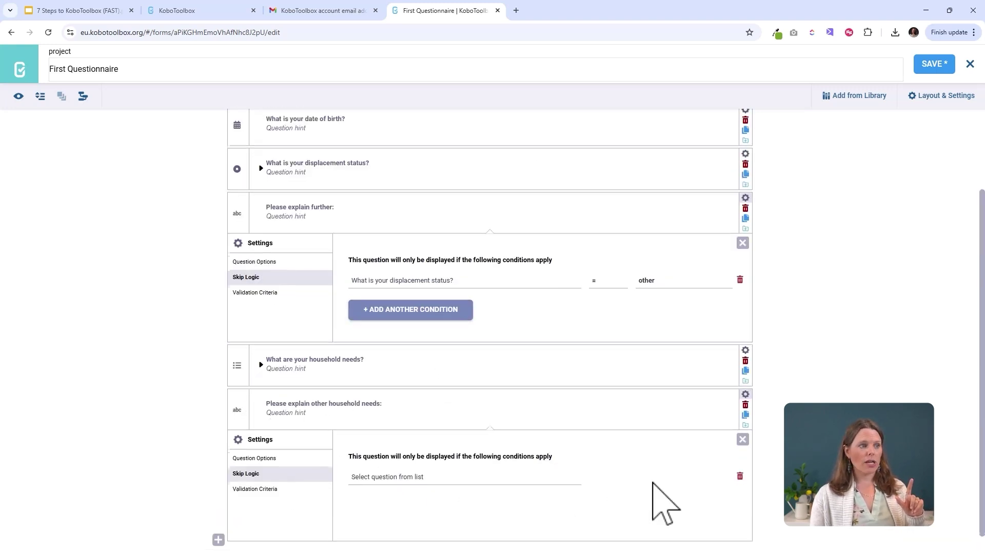
click(388, 456)
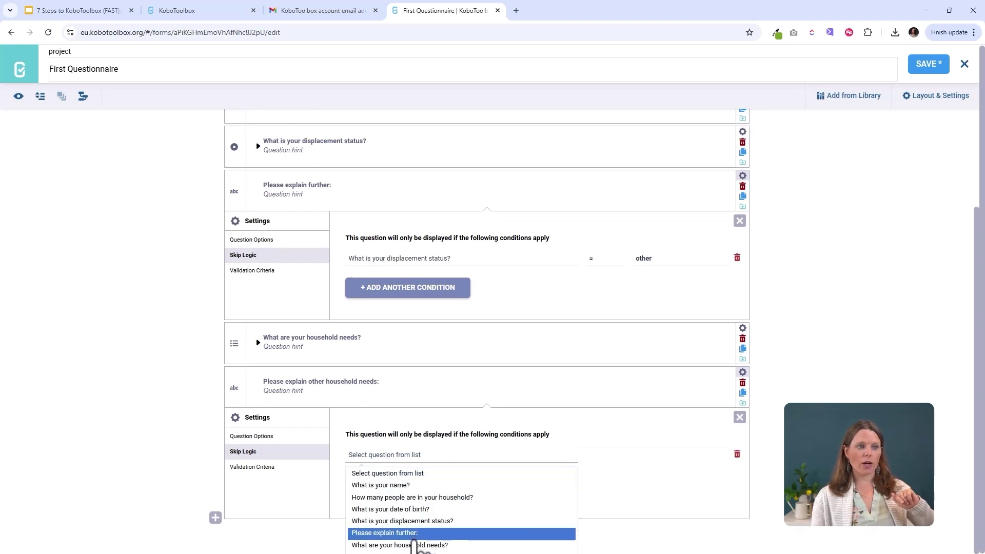
click(414, 536)
click(405, 458)
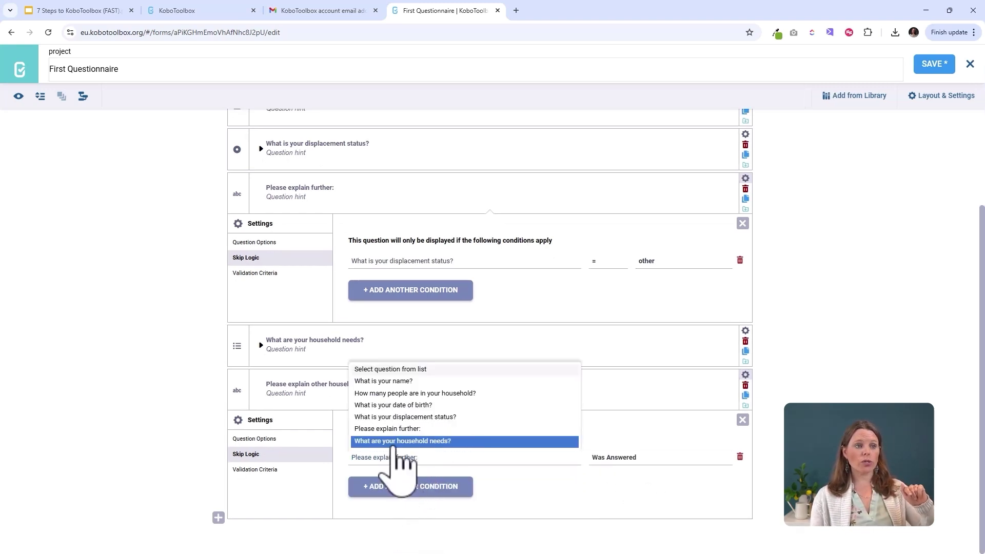
click(395, 443)
click(613, 459)
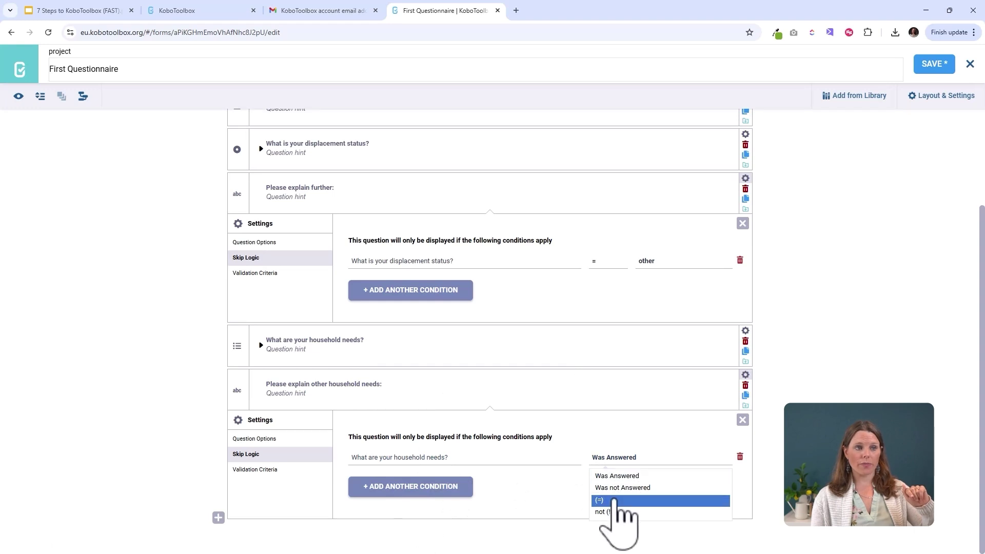
click(615, 501)
click(648, 458)
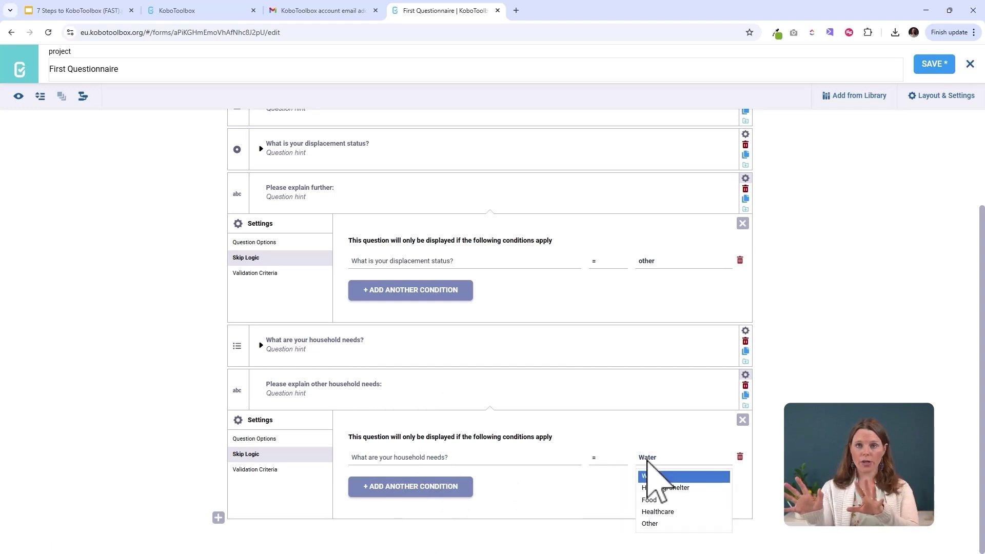
click(665, 525)
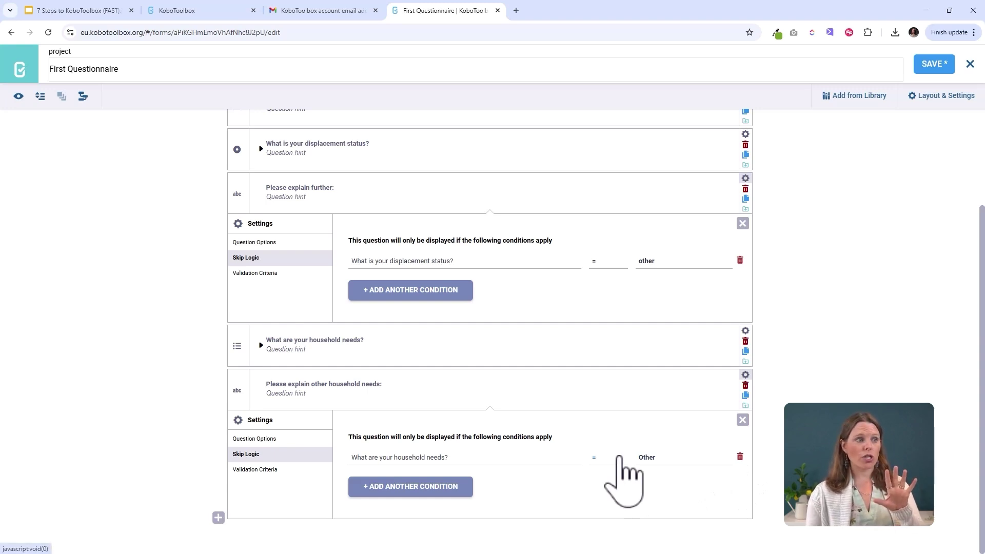
click(932, 66)
- Check the questionnaire's skip logic by scrolling, then open the form preview
scroll(595, 369, up, 3)
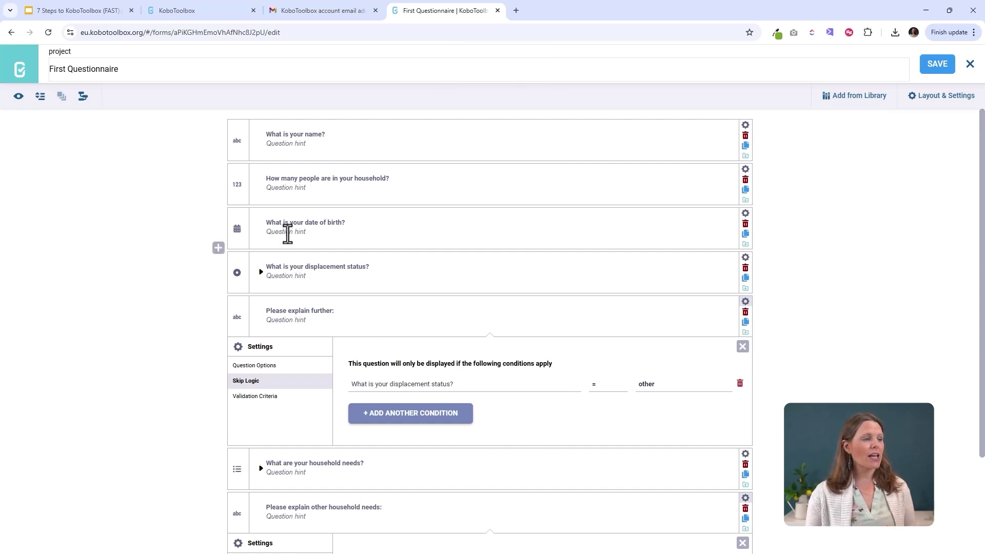
scroll(417, 440, down, 3)
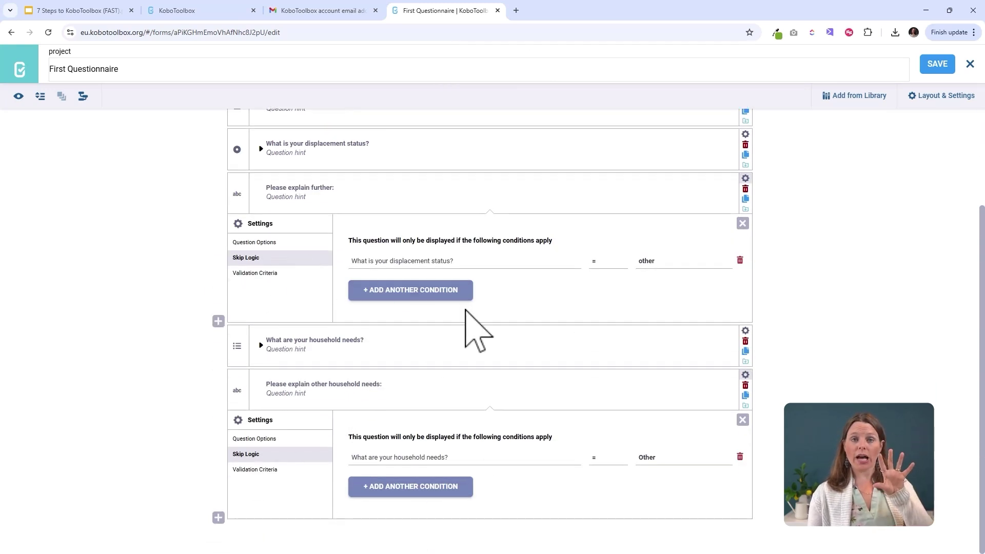
scroll(509, 403, up, 3)
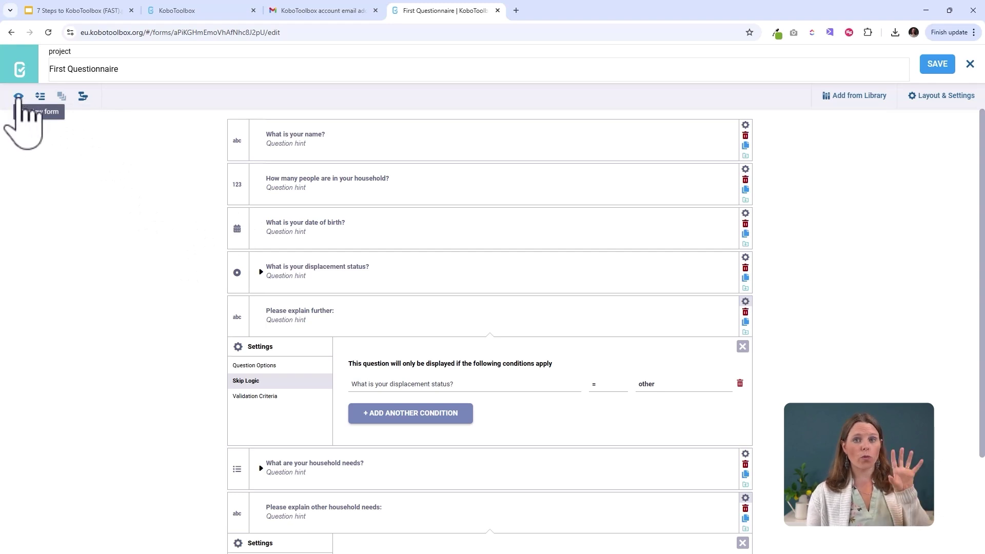
click(19, 97)
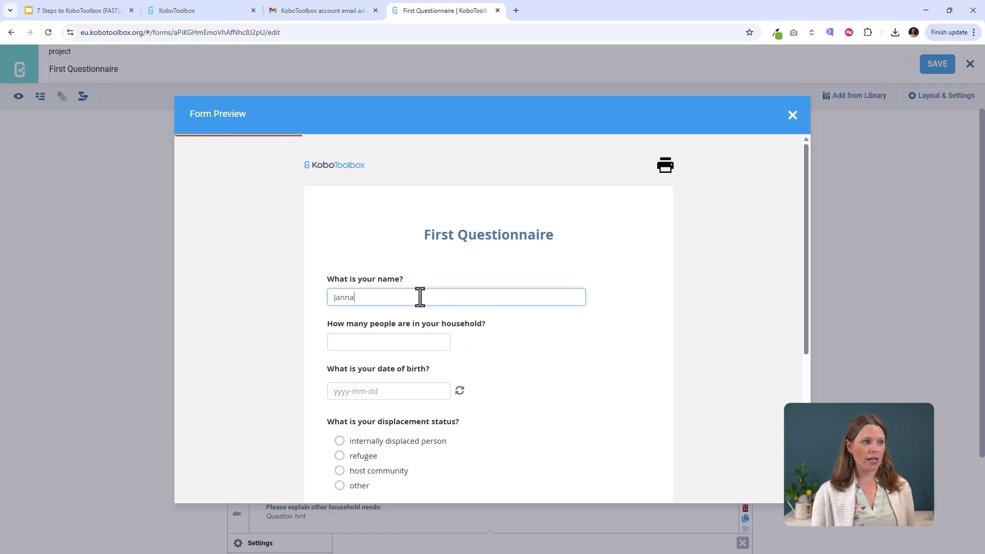
- Enter a household size of 4 and a birth date of 2025-03-04
click(388, 348)
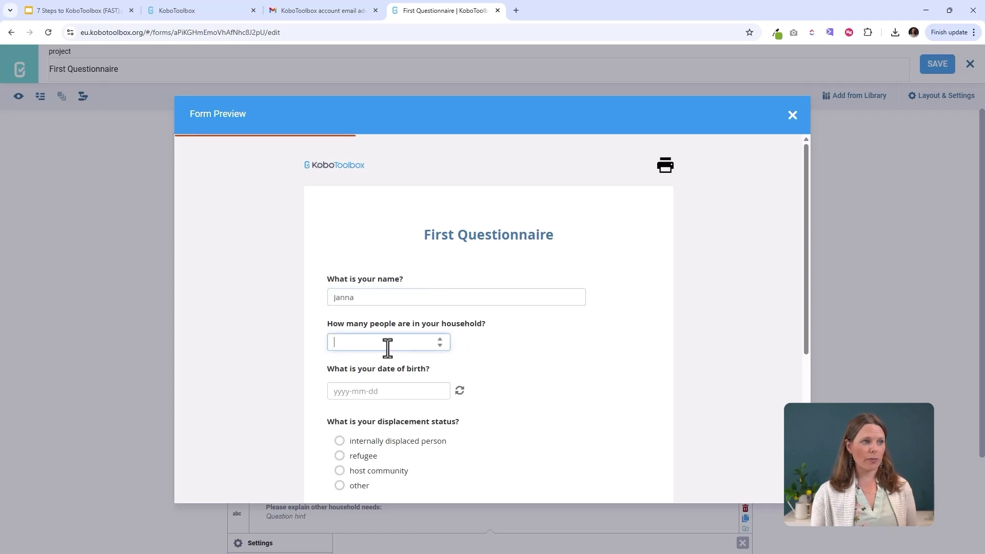
click(440, 340)
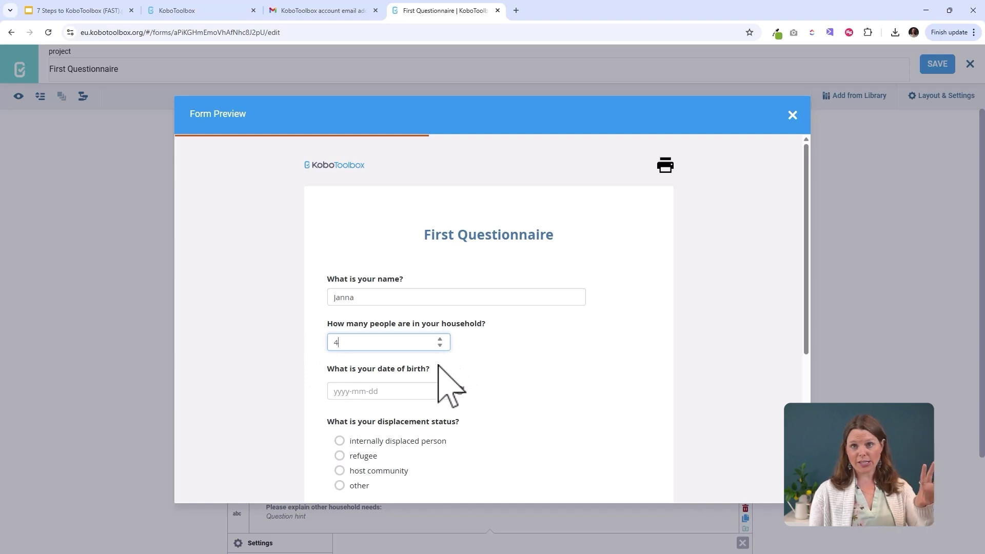
scroll(472, 359, down, 2)
click(374, 288)
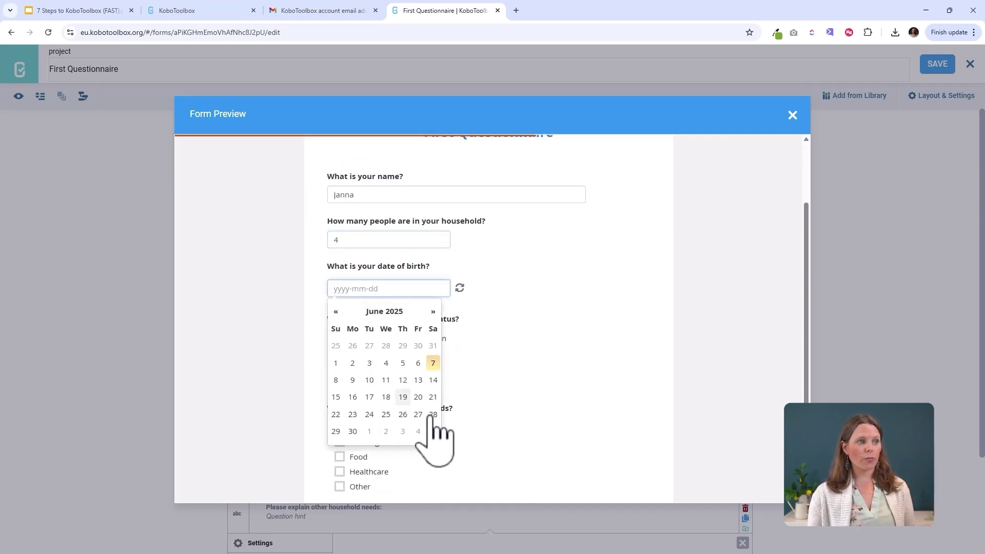
click(336, 312)
click(335, 311)
click(335, 311)
click(370, 363)
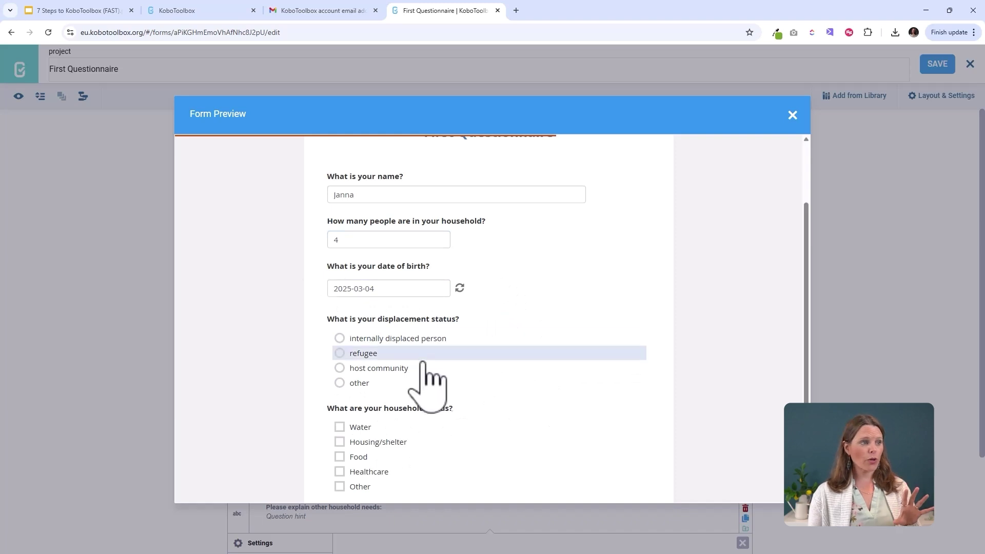
- Try each displacement status, including Other, and settle on host community
scroll(431, 308, down, 2)
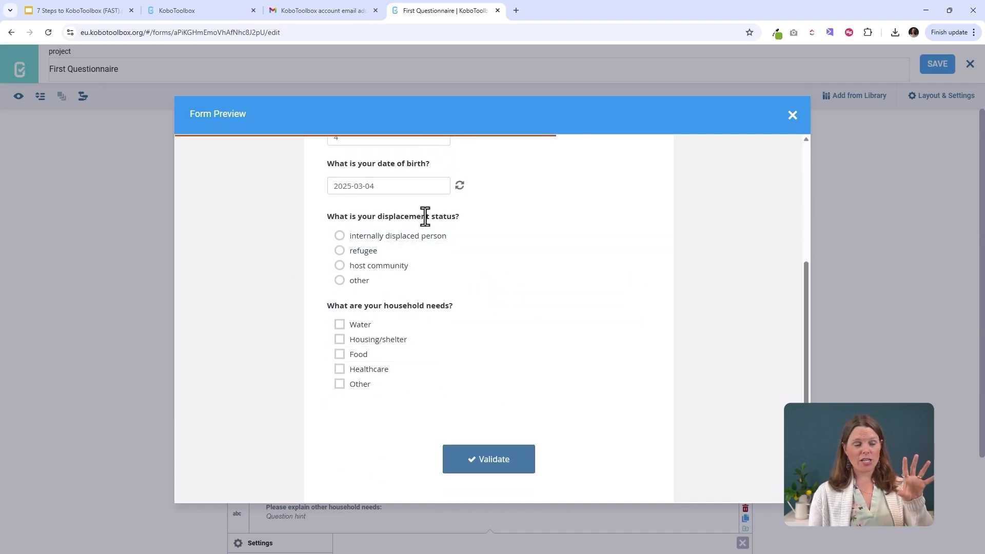
click(406, 236)
click(405, 251)
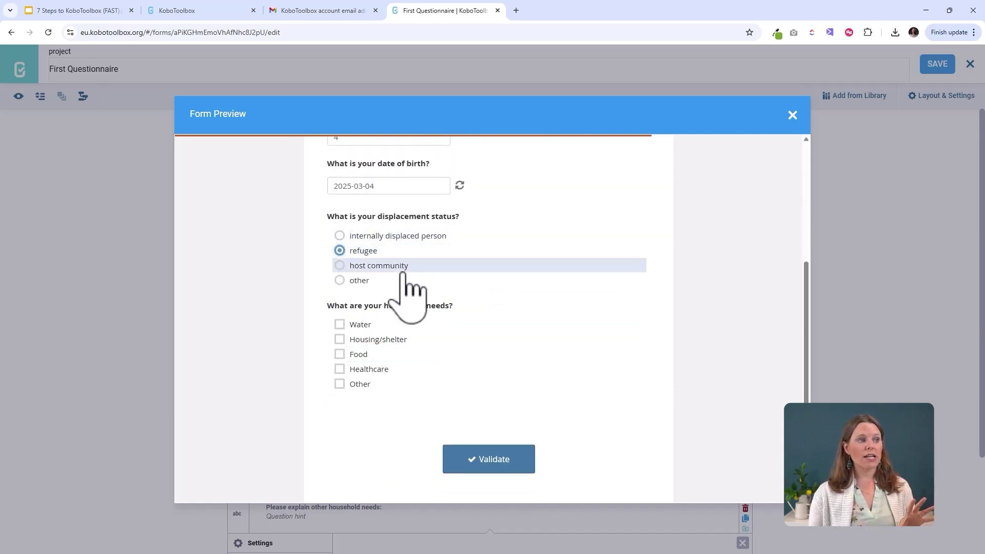
click(403, 265)
click(400, 280)
click(398, 250)
click(400, 236)
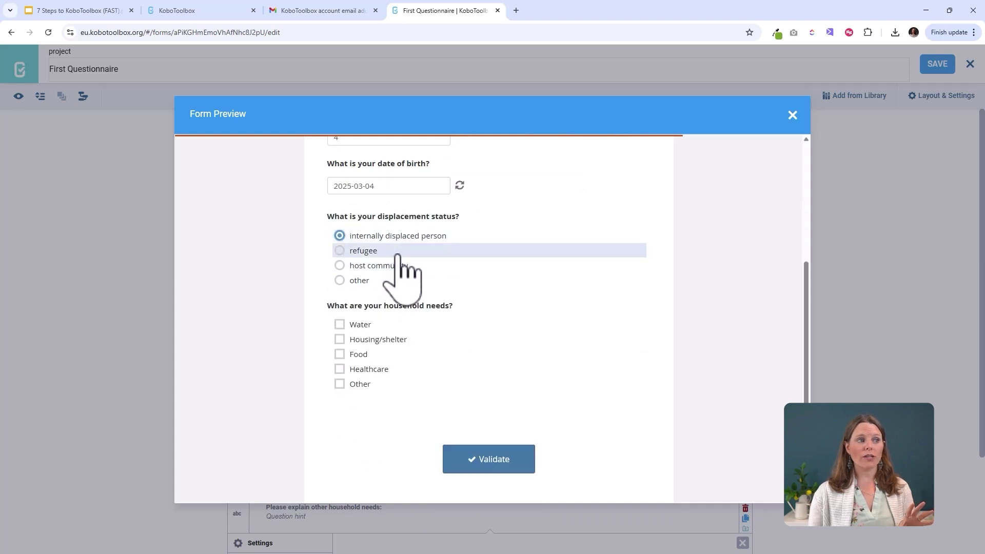
click(400, 266)
click(398, 280)
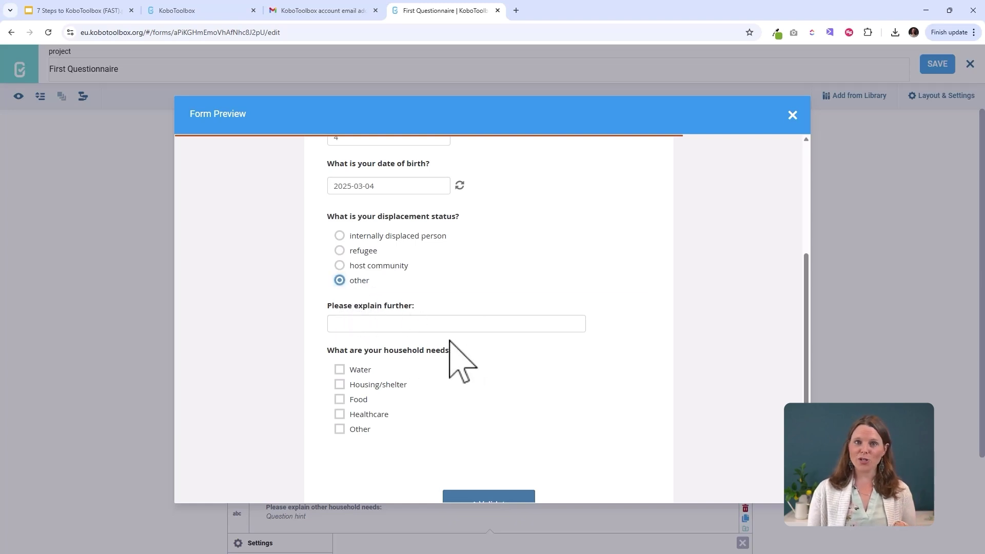
click(392, 266)
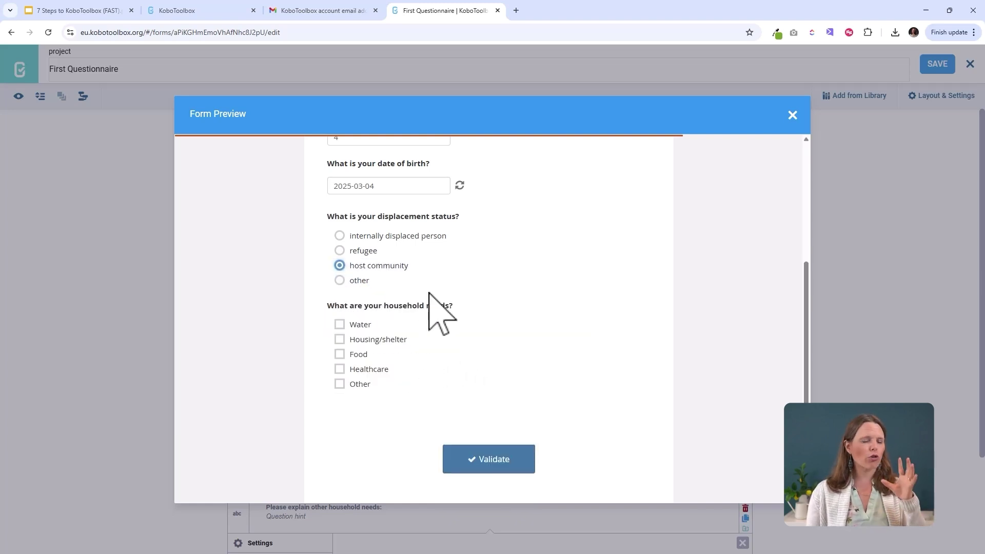
- Tick Water, Food, Healthcare and Other as household needs
scroll(433, 334, down, 1)
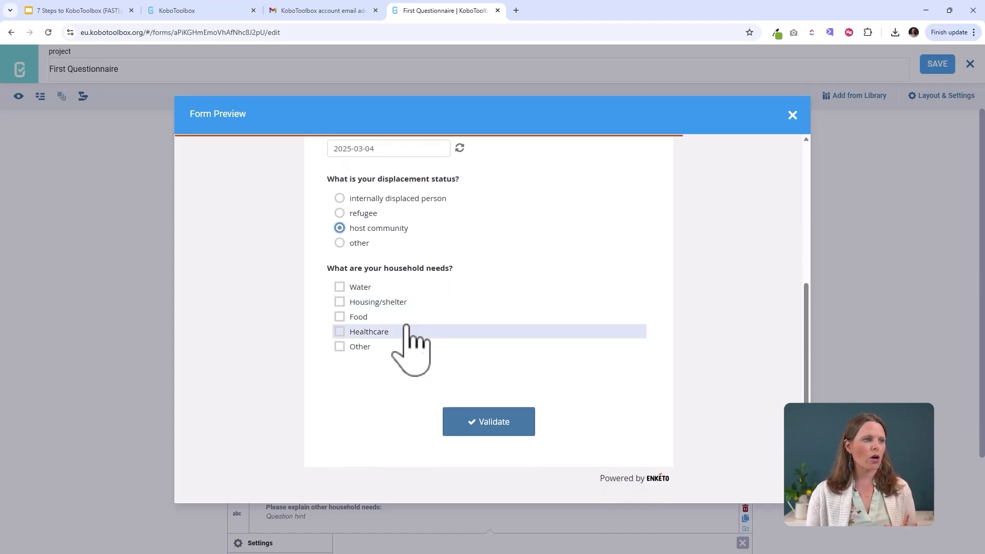
click(380, 287)
click(377, 302)
click(375, 317)
click(373, 332)
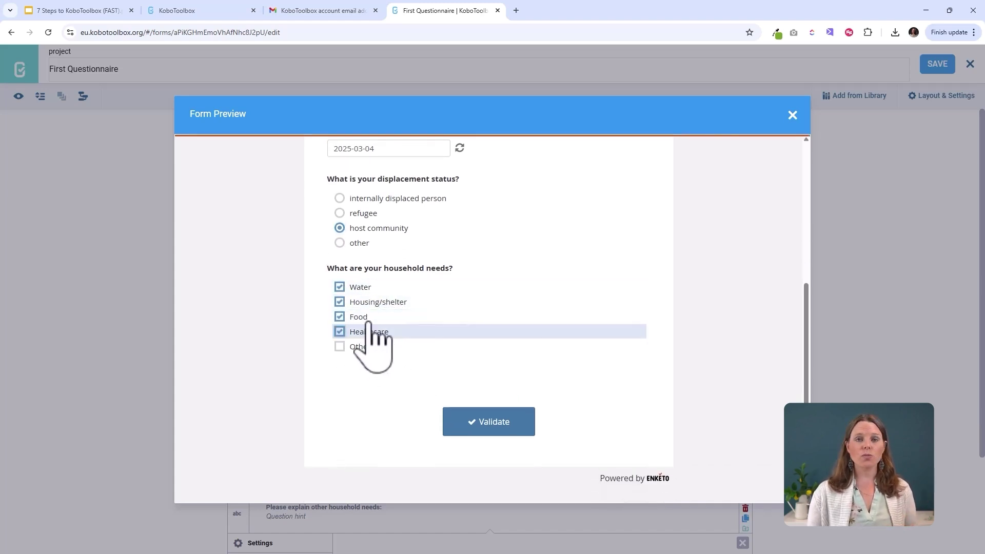
click(367, 317)
click(365, 303)
click(359, 287)
click(364, 303)
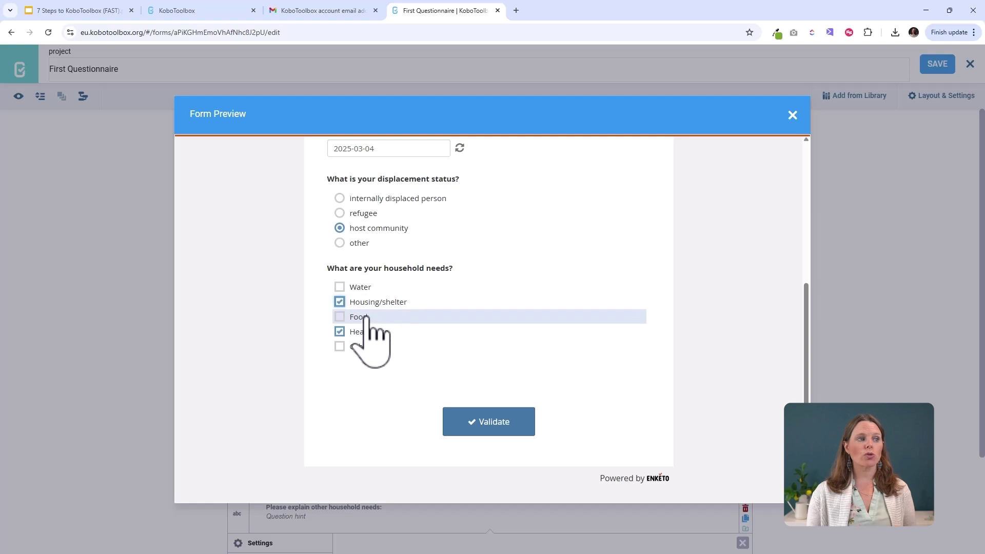
click(363, 316)
click(356, 289)
click(358, 302)
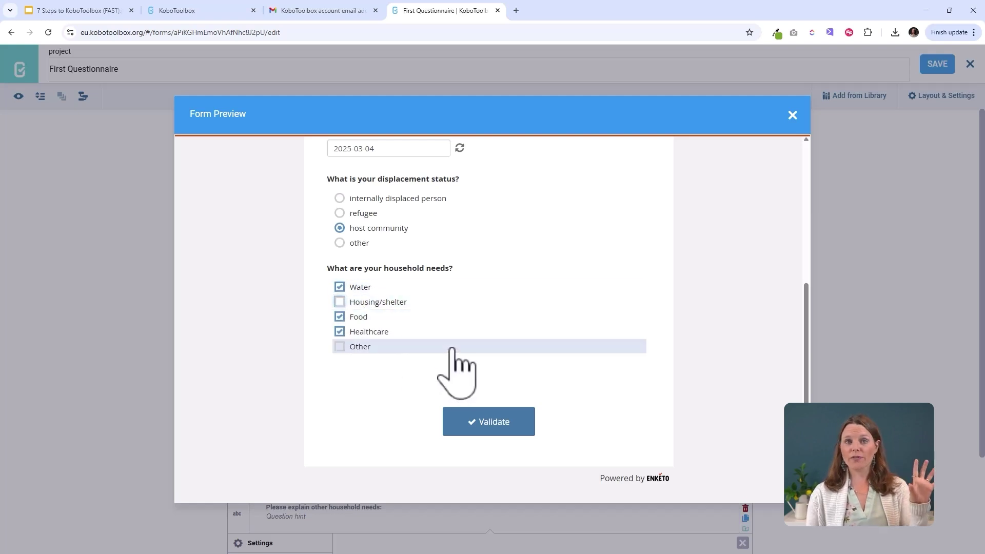
click(368, 348)
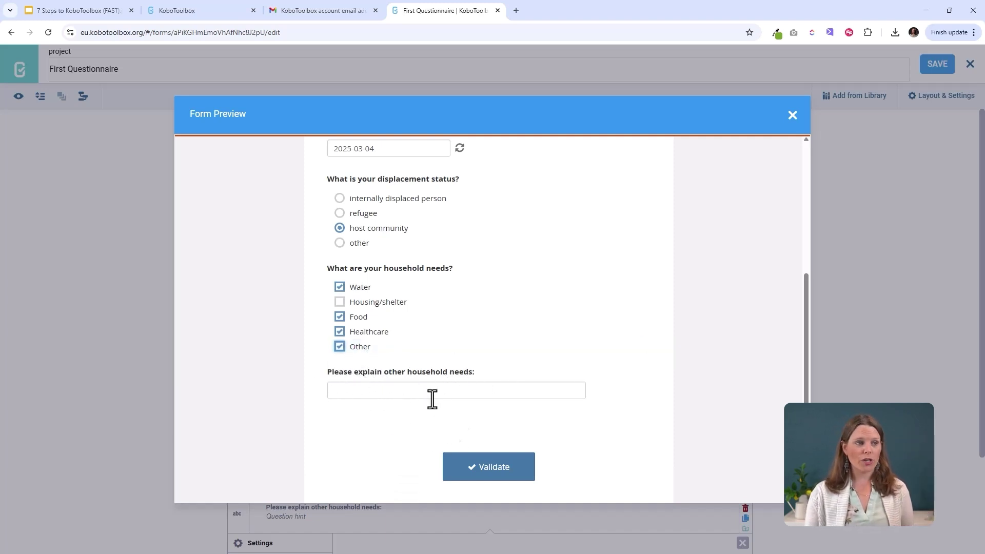
- Answer the other household needs follow-up with 'xfhxfgch' and close the preview
scroll(495, 359, up, 4)
scroll(497, 334, down, 4)
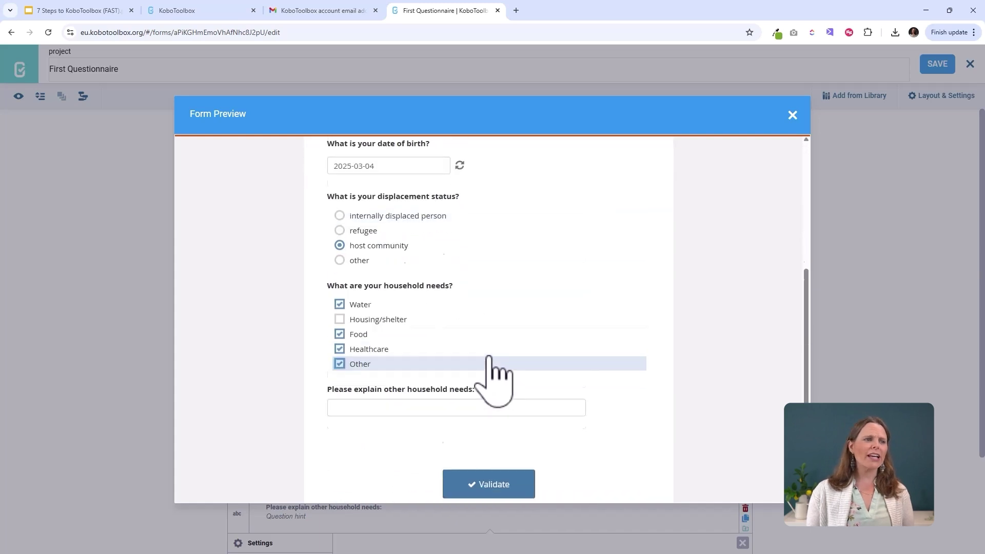
scroll(488, 357, down, 1)
click(439, 340)
text(xfhxfgch)
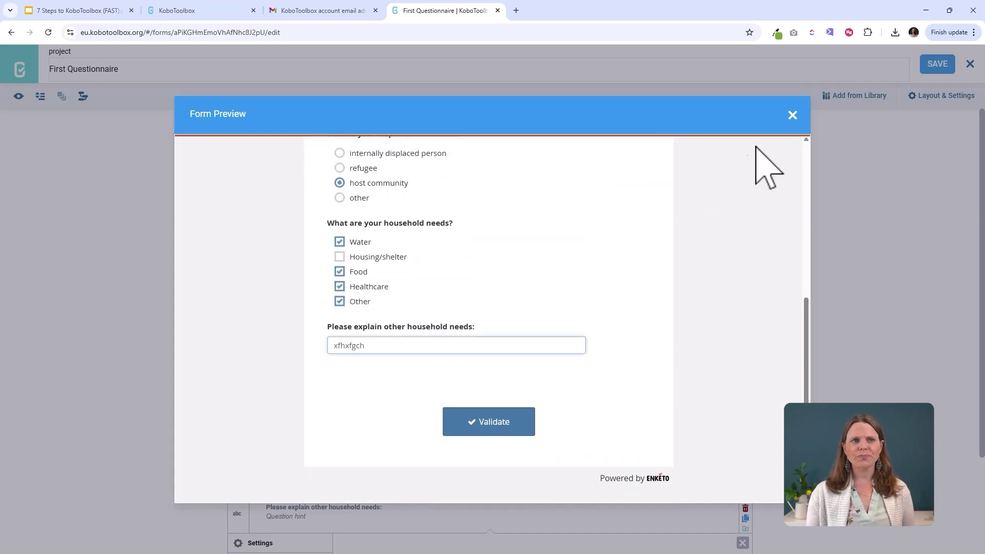
scroll(611, 324, up, 5)
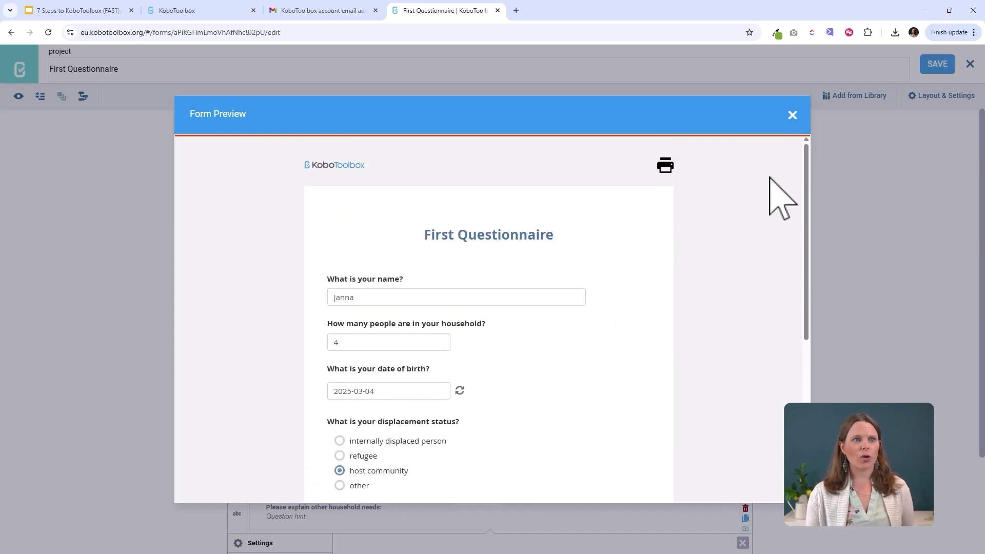
click(792, 115)
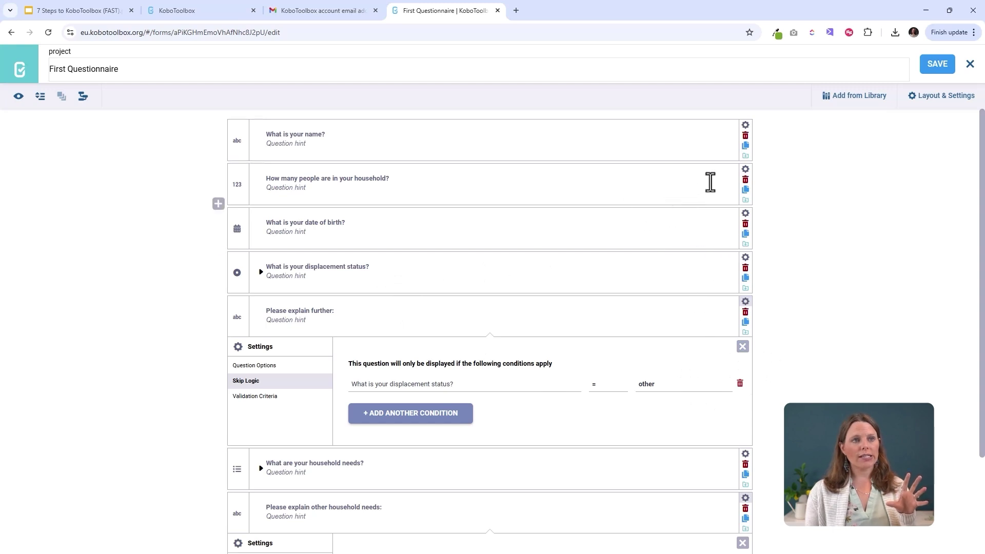
- Make the name, household size and date of birth questions mandatory
click(745, 125)
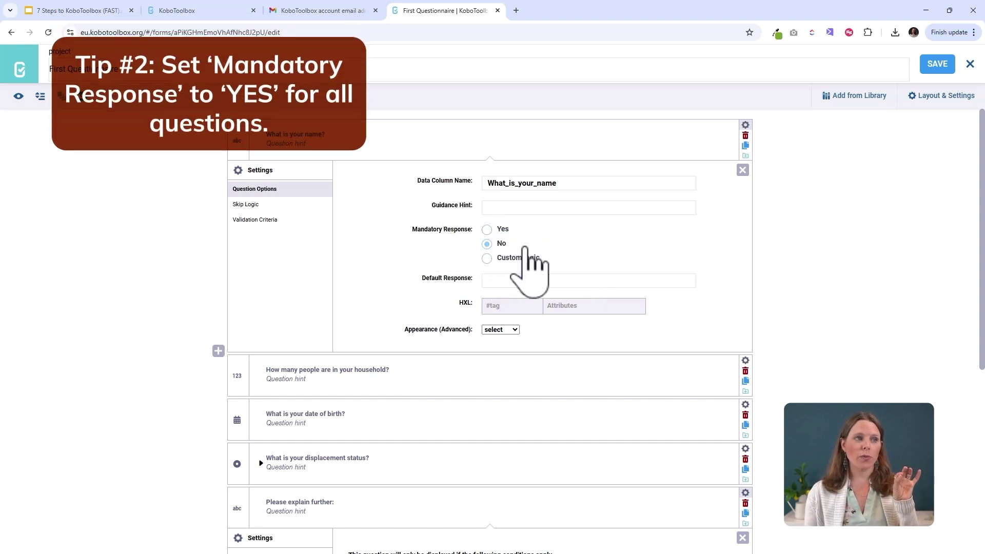
click(487, 231)
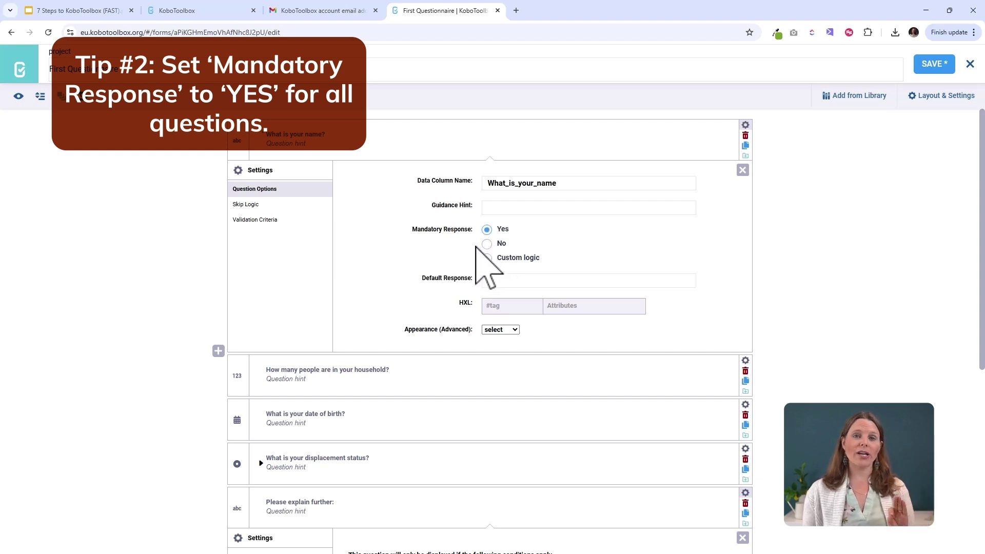
scroll(502, 207, down, 1)
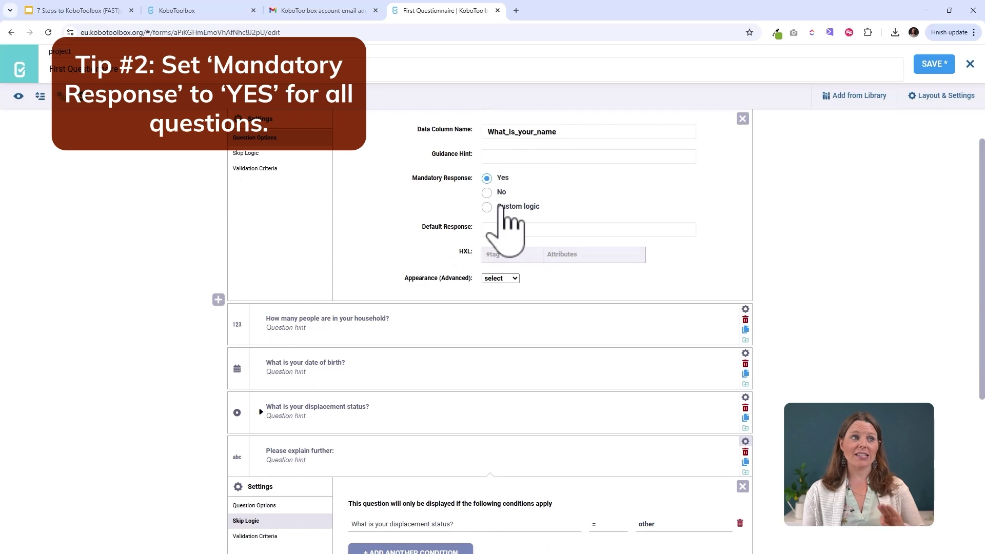
scroll(522, 231, down, 2)
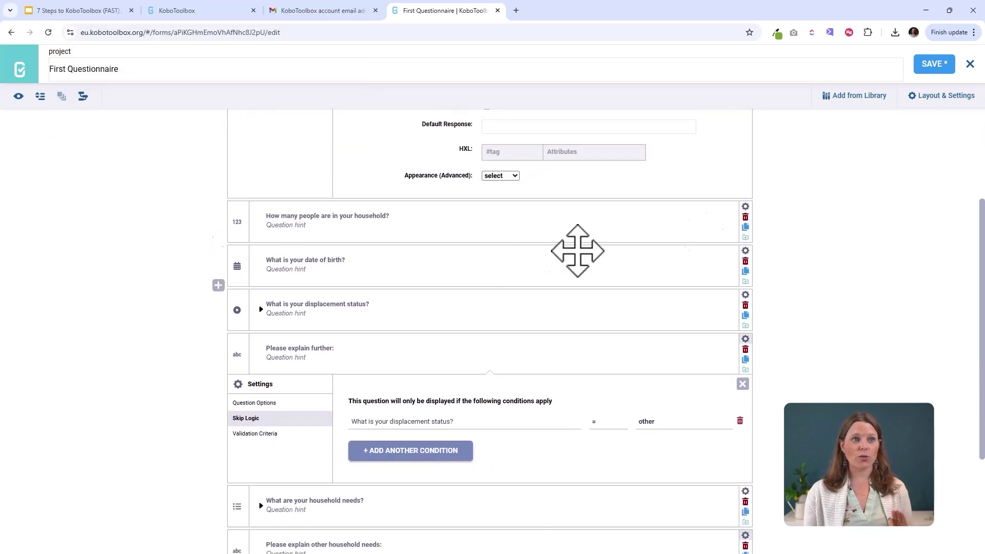
click(746, 206)
click(502, 312)
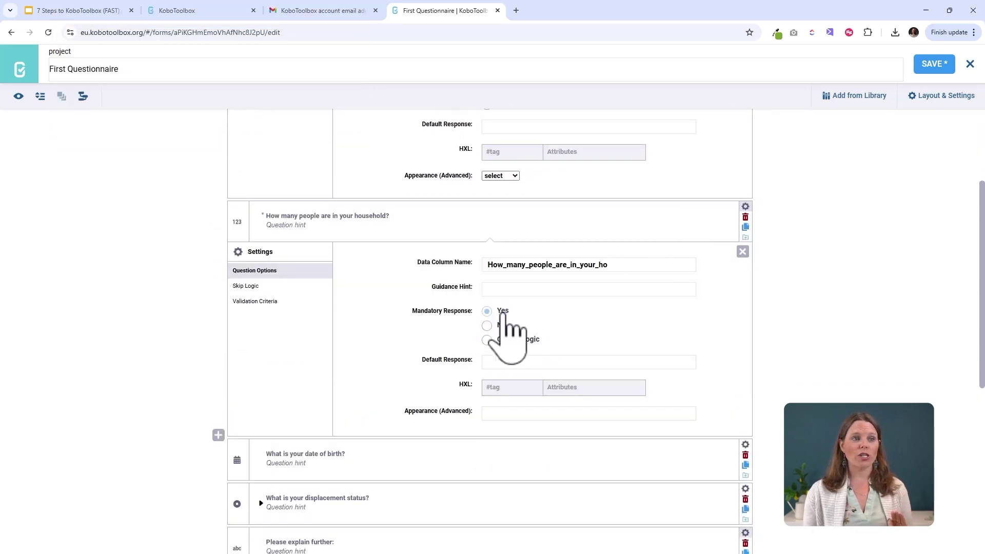
scroll(631, 272, down, 3)
click(745, 291)
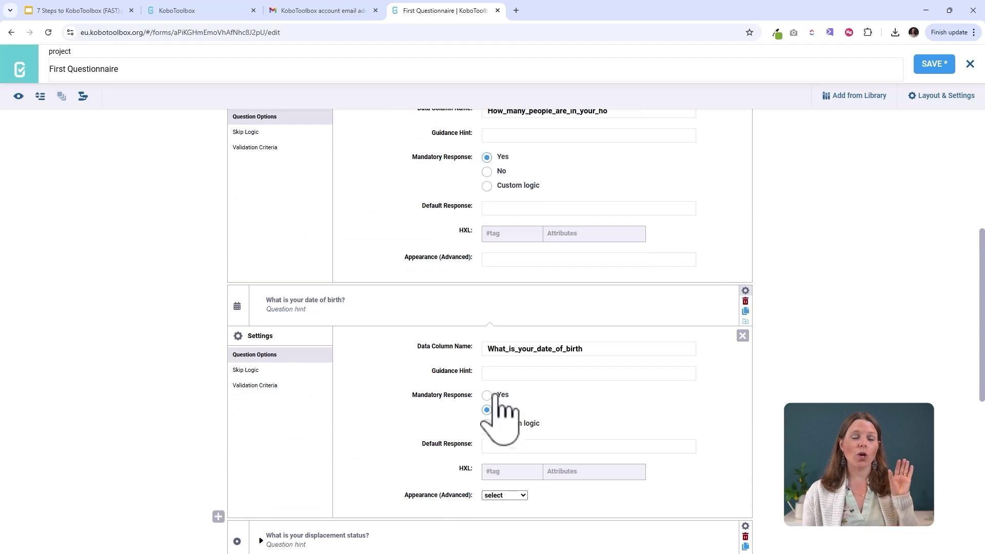
click(493, 395)
- Make the displacement status and Please explain further questions mandatory
scroll(660, 440, down, 5)
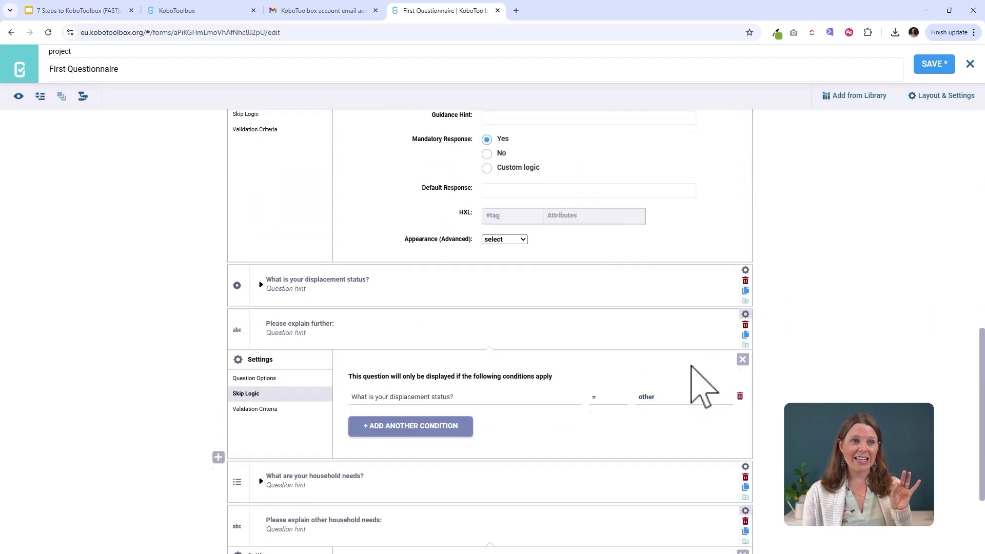
click(746, 270)
click(488, 375)
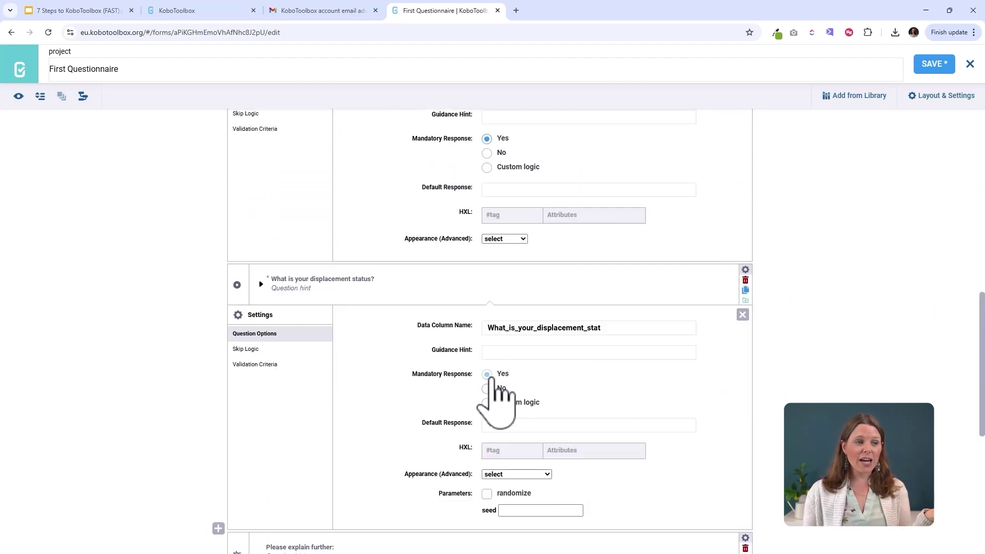
scroll(554, 406, down, 6)
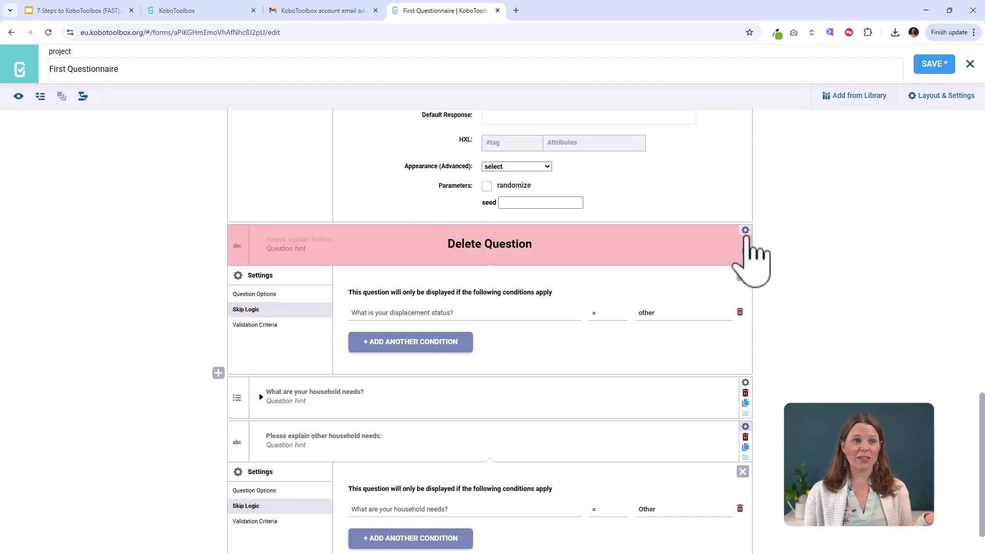
click(745, 231)
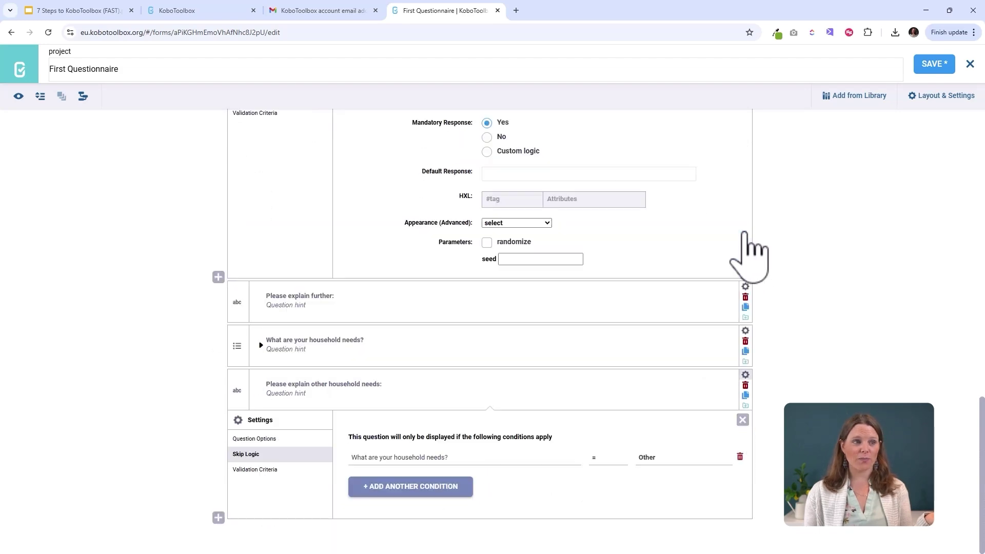
click(745, 288)
click(488, 334)
- Make the household needs and other household needs questions mandatory, keeping the name question required
scroll(735, 327, down, 3)
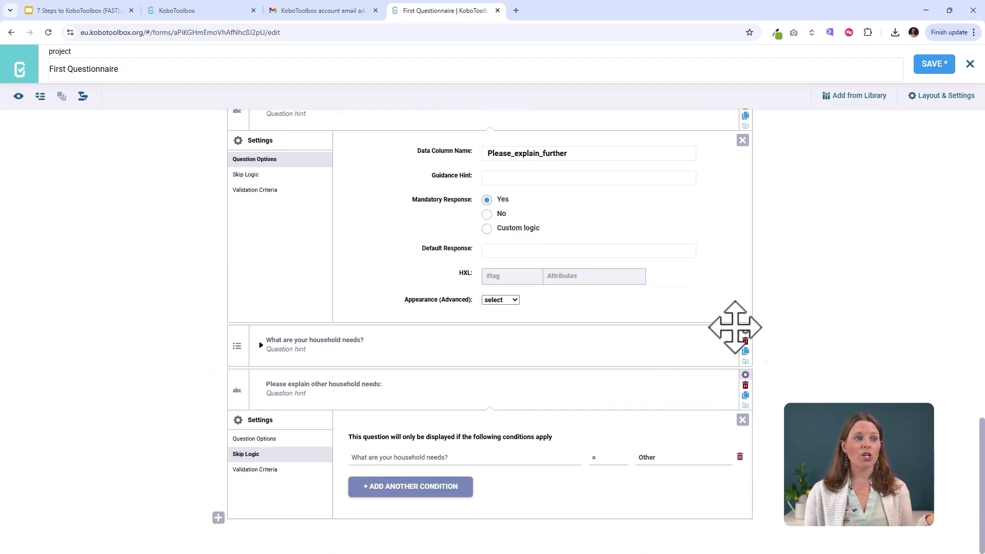
click(746, 331)
click(487, 435)
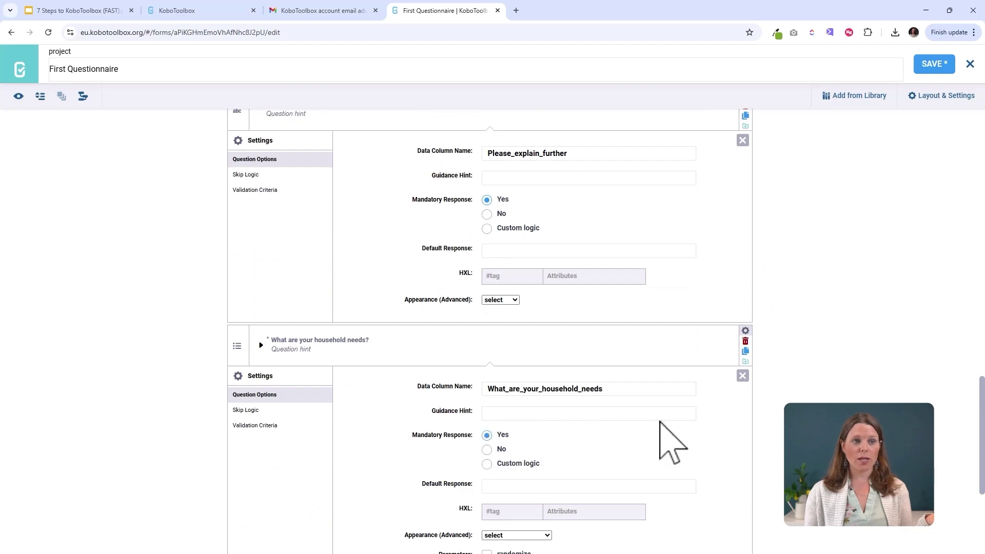
scroll(703, 440, down, 4)
click(747, 385)
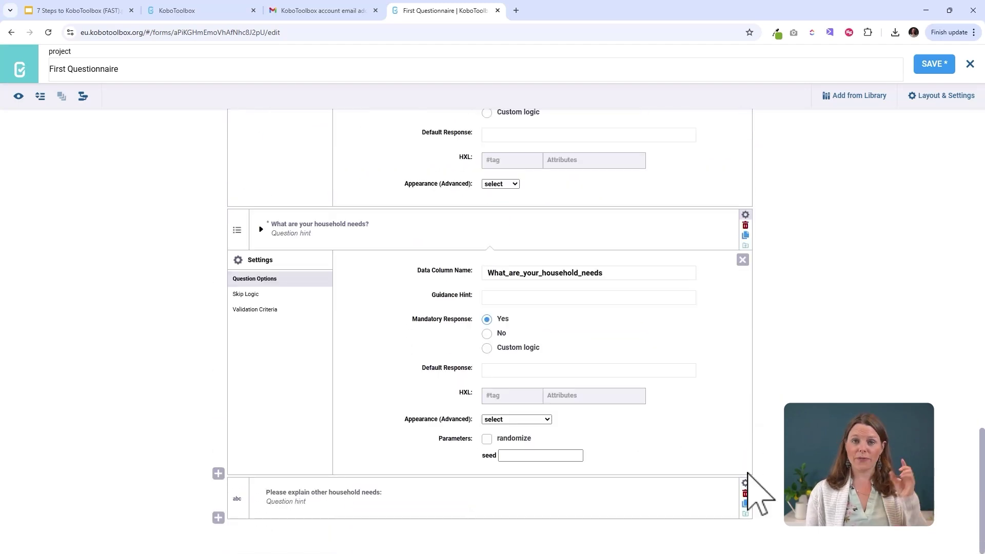
click(746, 483)
scroll(583, 433, down, 4)
click(487, 396)
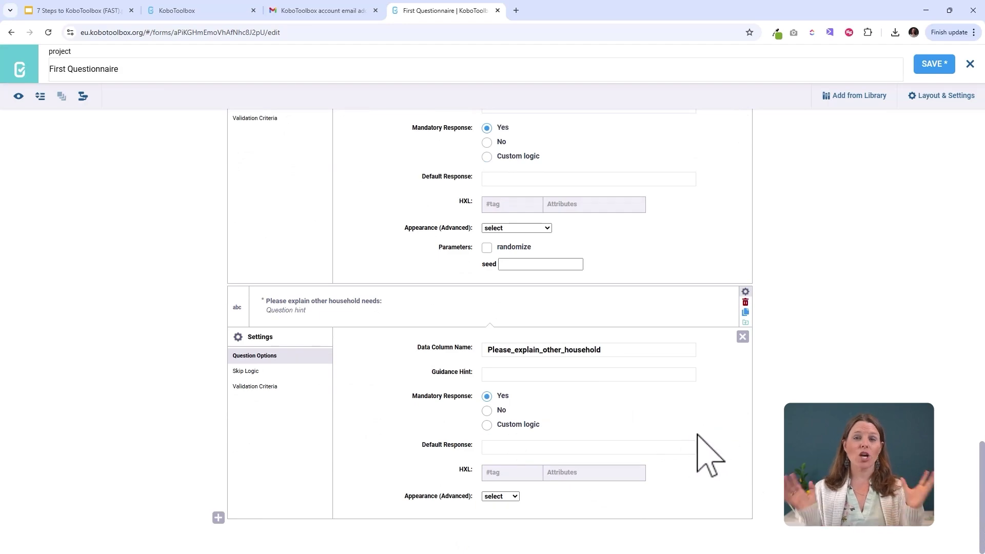
scroll(697, 435, up, 20)
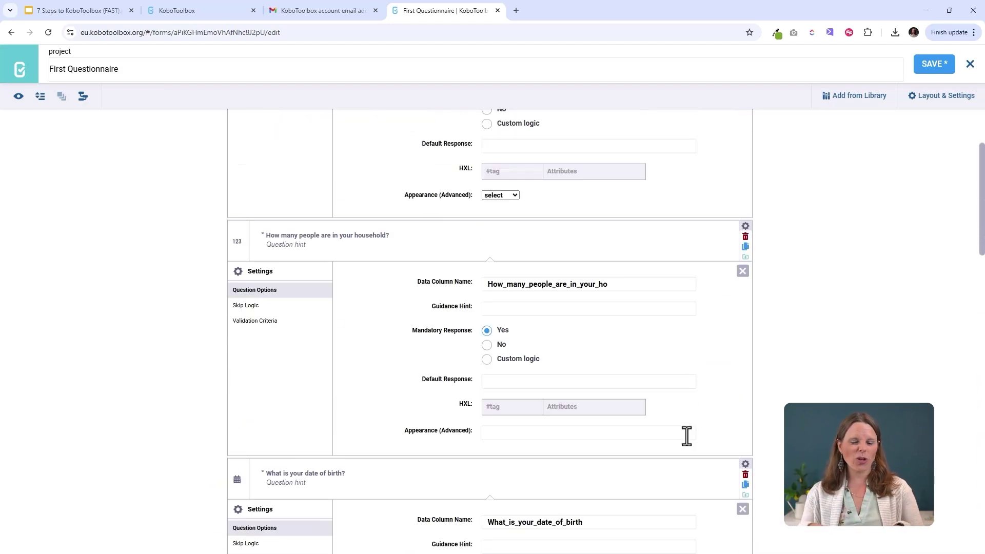
scroll(687, 436, up, 3)
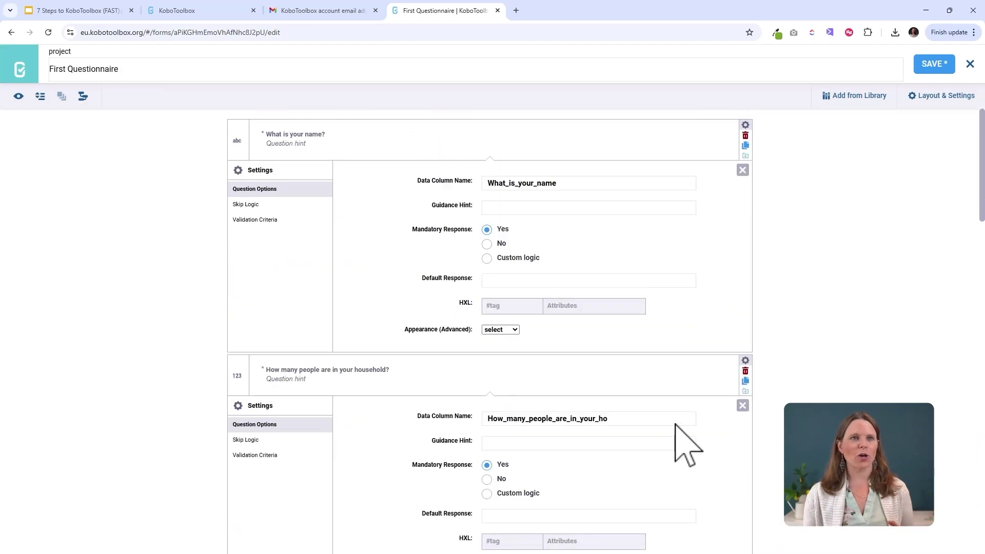
click(605, 231)
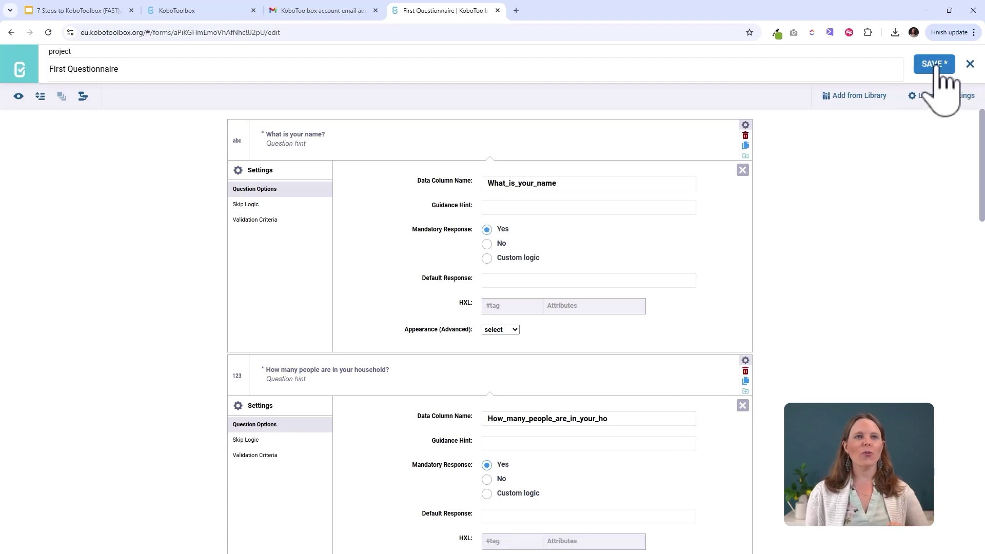
- Save First Questionnaire, close the editor and deploy it as v1
click(940, 68)
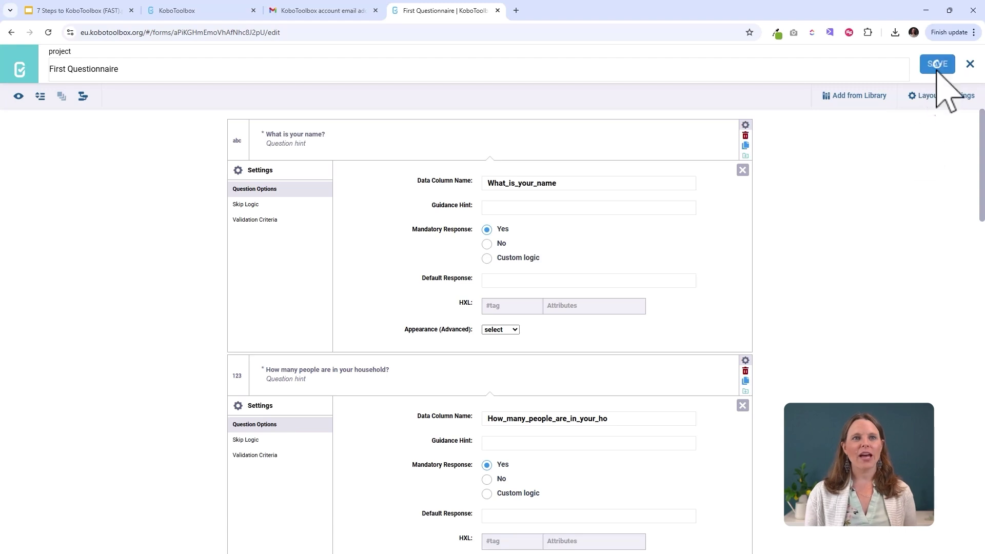
click(969, 63)
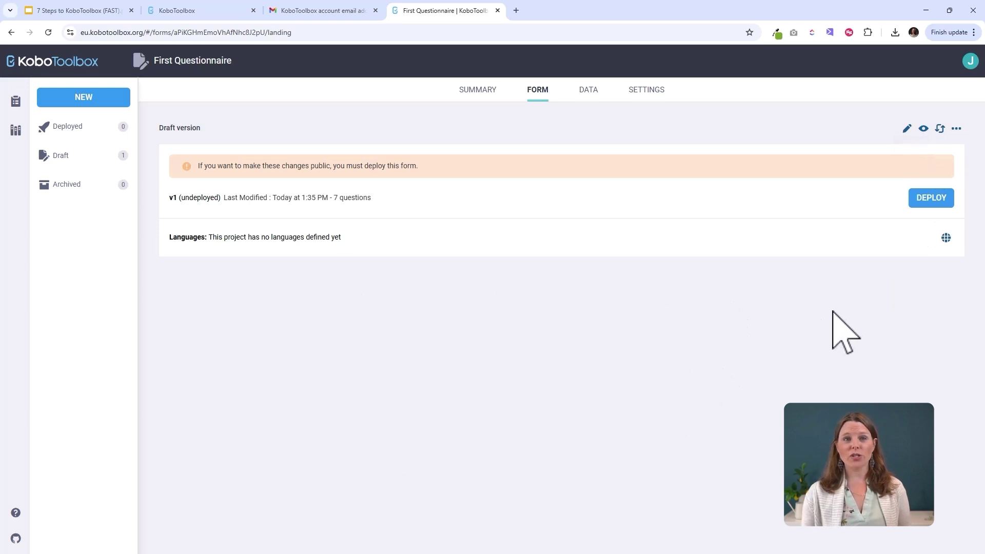
click(932, 200)
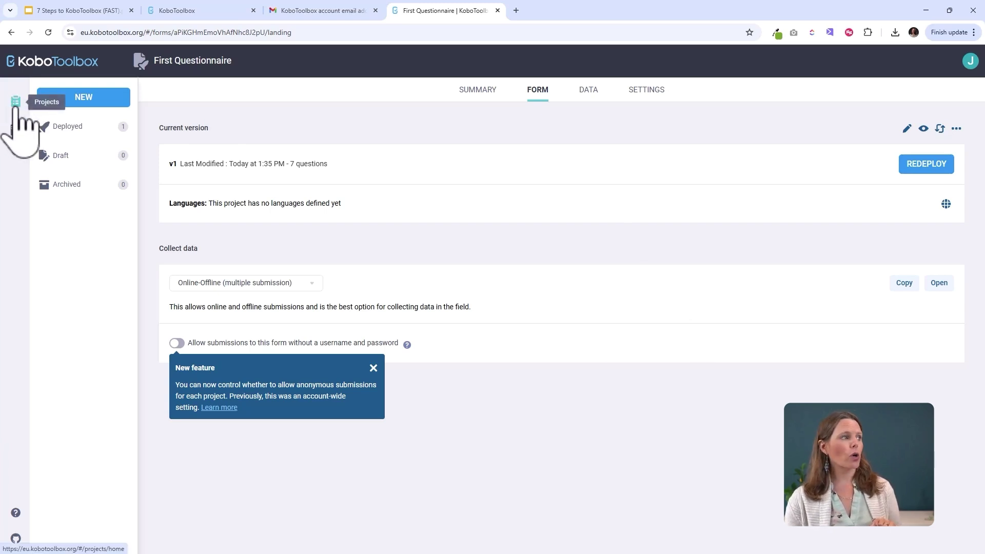
- Return to the My Projects list from the sidebar
click(16, 102)
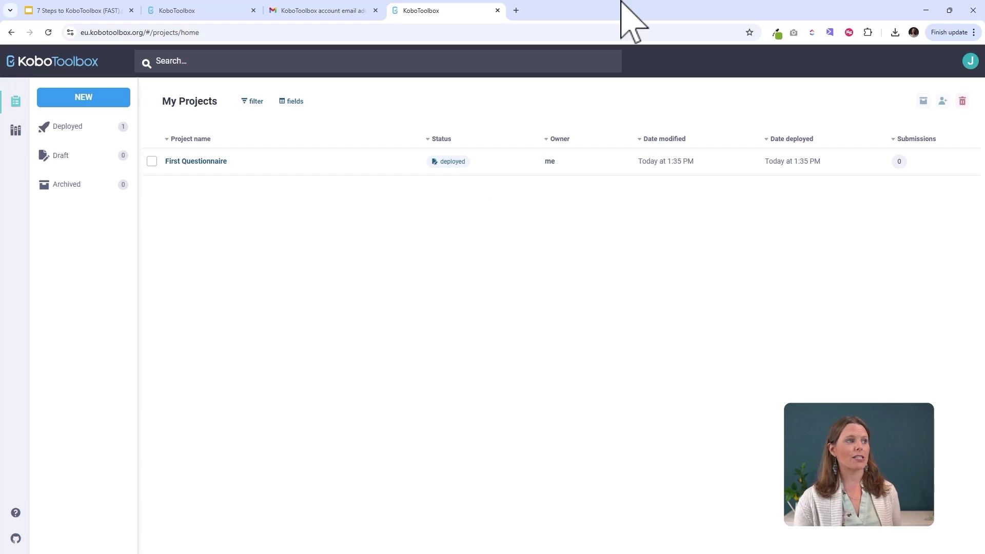
- Start a new project by uploading the training XLSForm file from Downloads
click(82, 100)
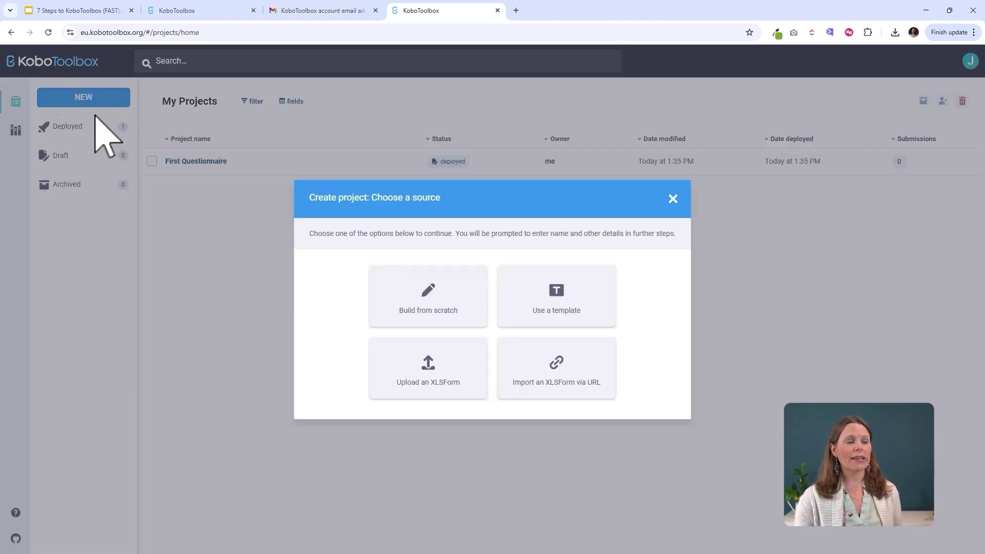
click(420, 405)
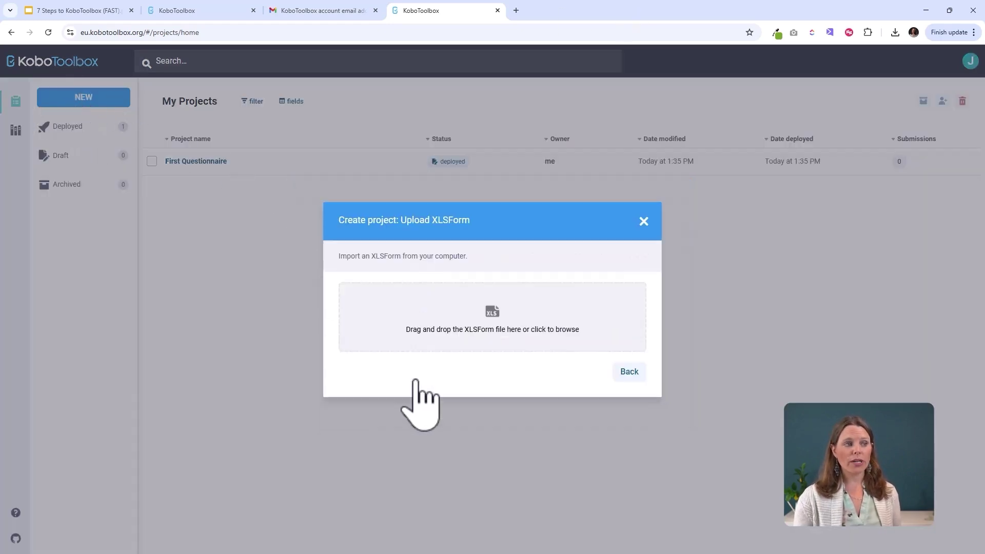
click(490, 331)
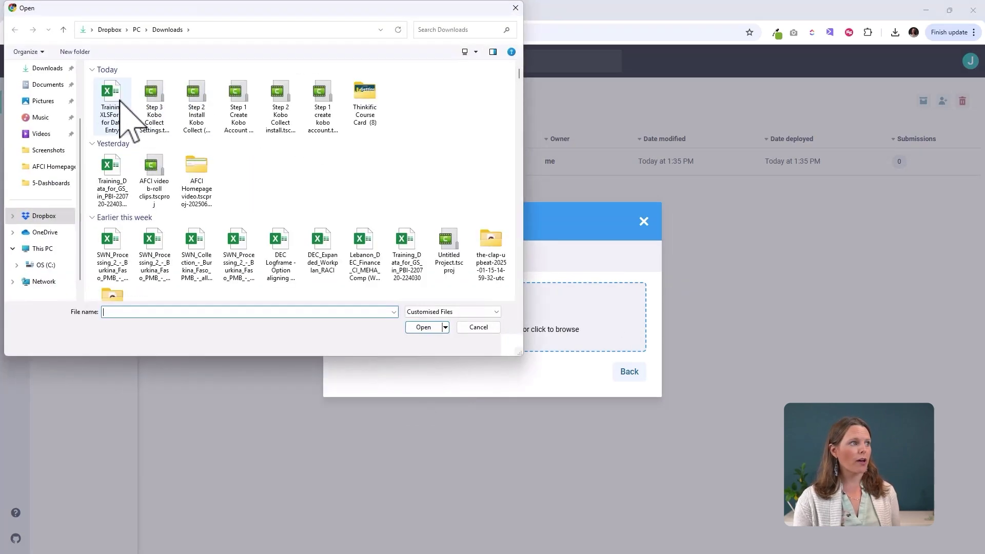
click(121, 121)
click(425, 328)
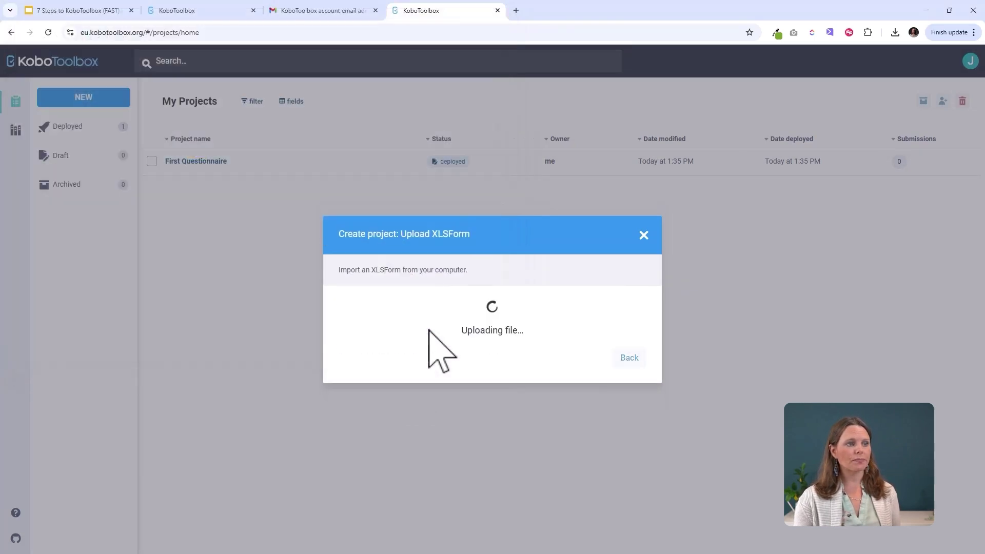
- Set sector to Educational Services / Higher Education and country to United Kingdom, then create the project
click(397, 345)
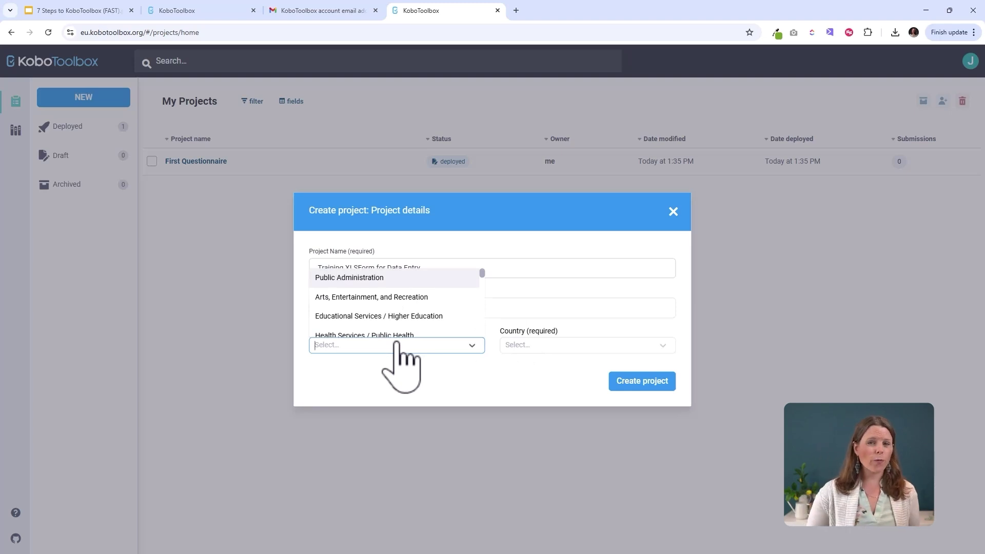
text(ed)
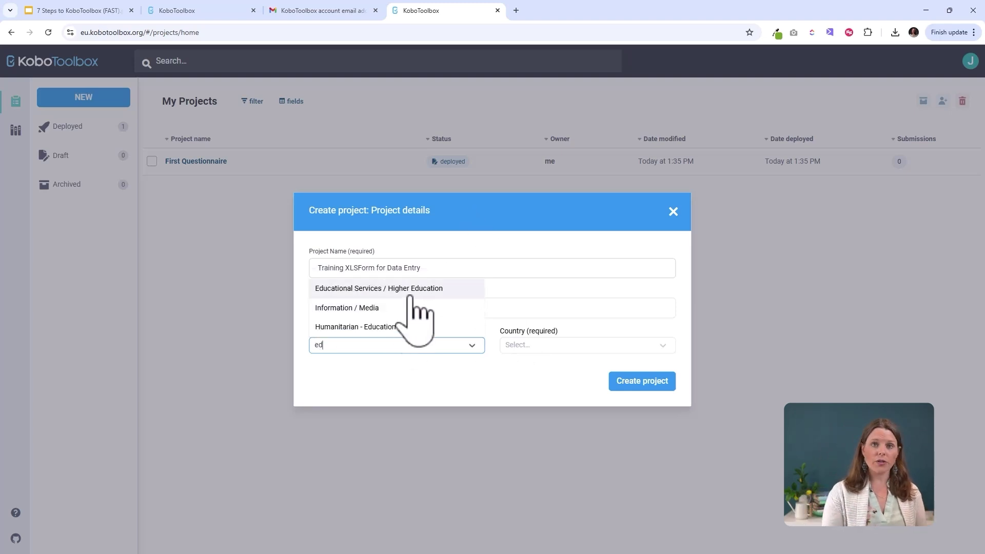
click(405, 286)
click(578, 345)
text(unite)
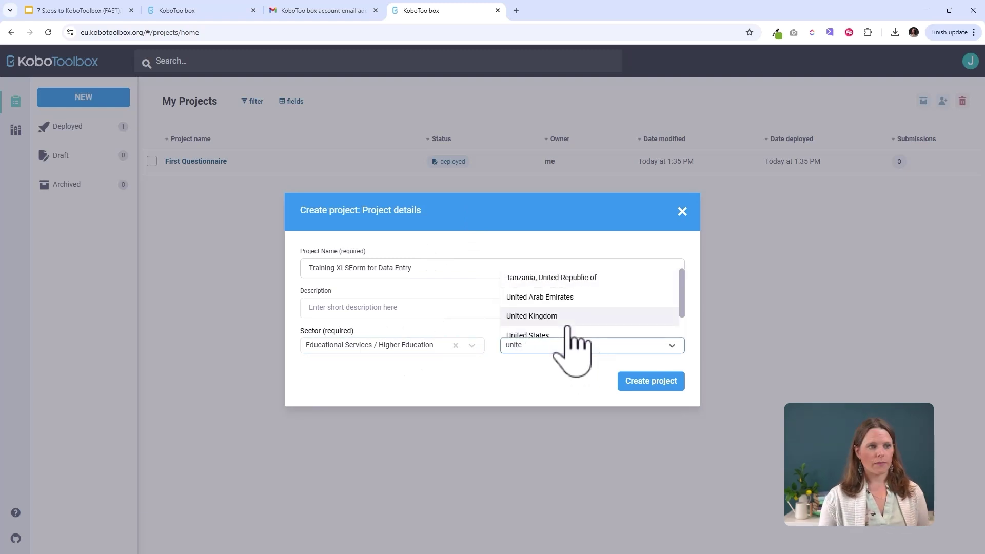
click(631, 316)
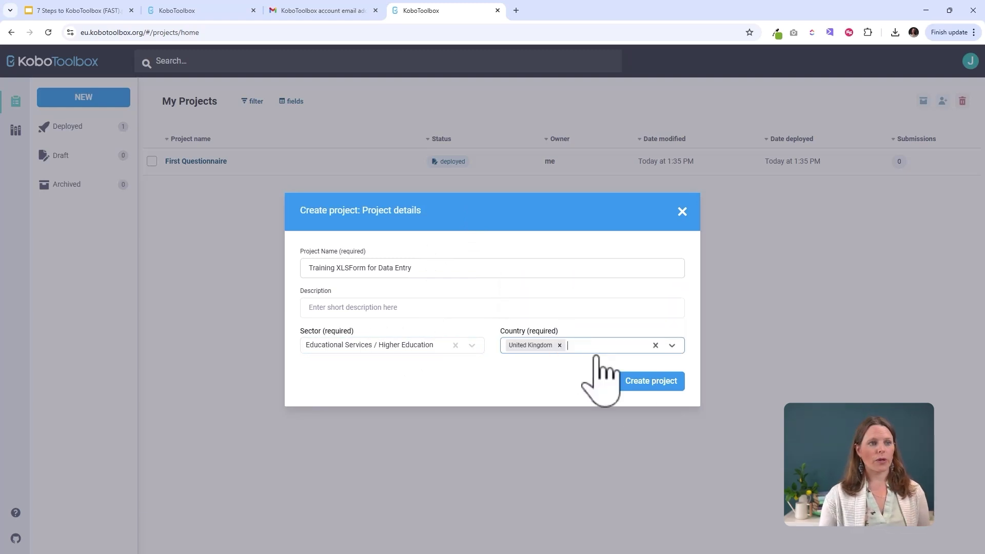
click(652, 383)
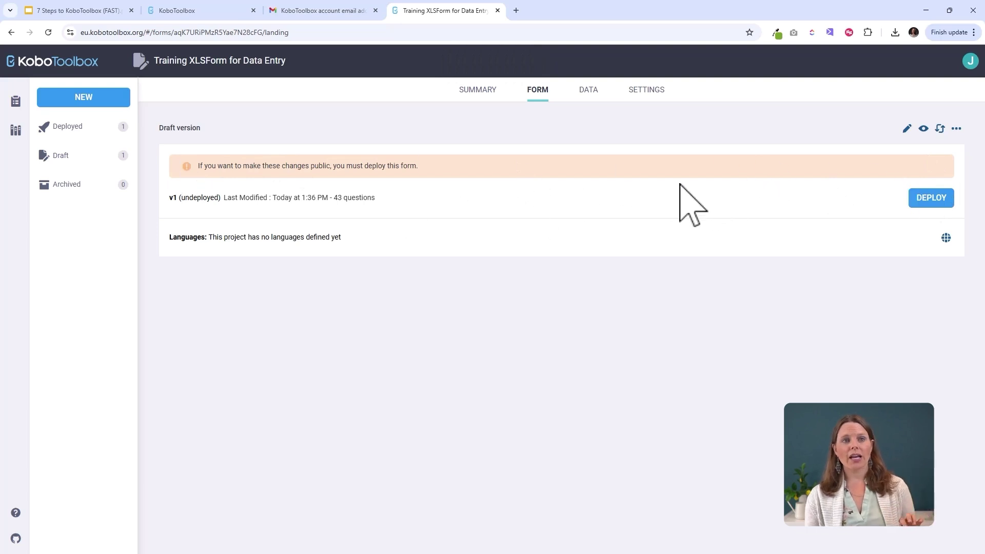
- Deploy Training XLSForm for Data Entry and go back to My Projects
click(918, 199)
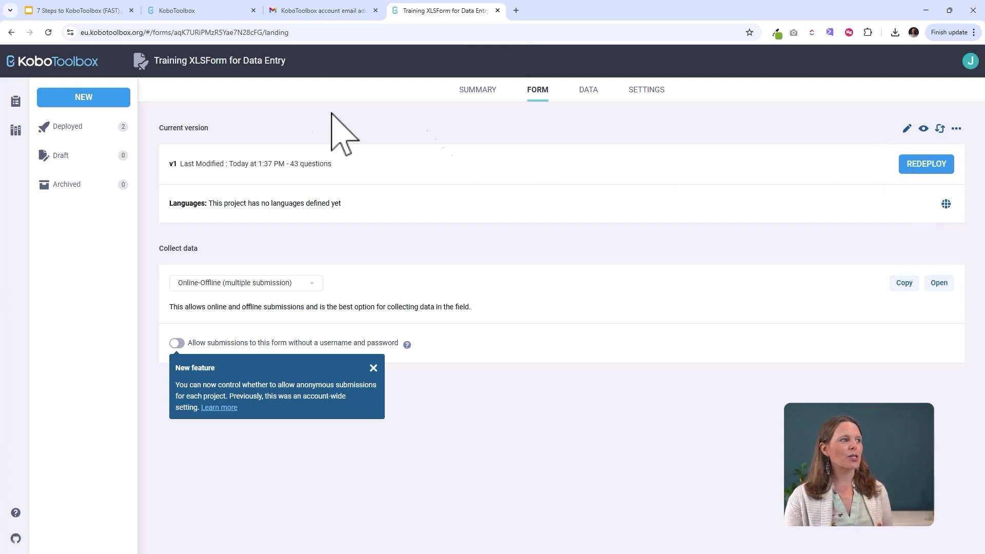
click(16, 101)
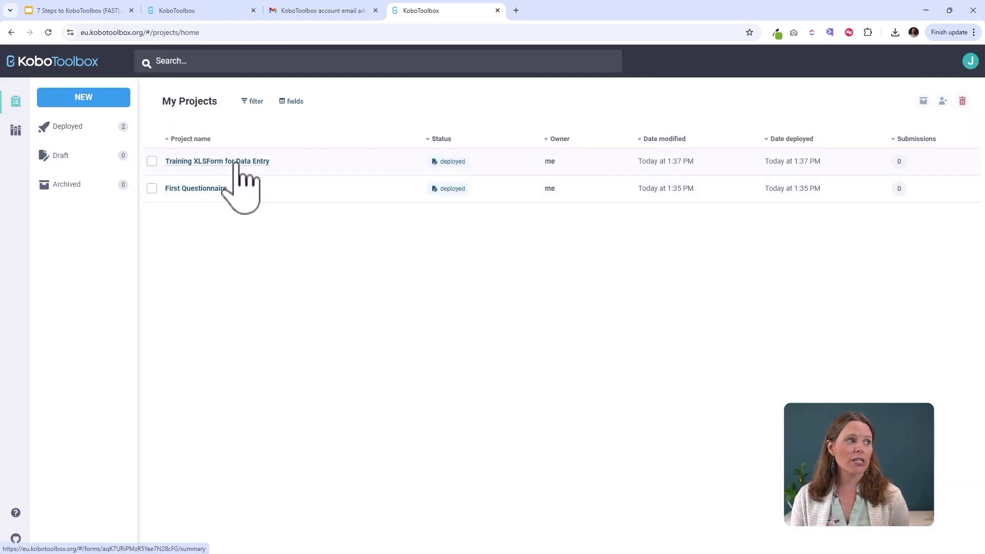